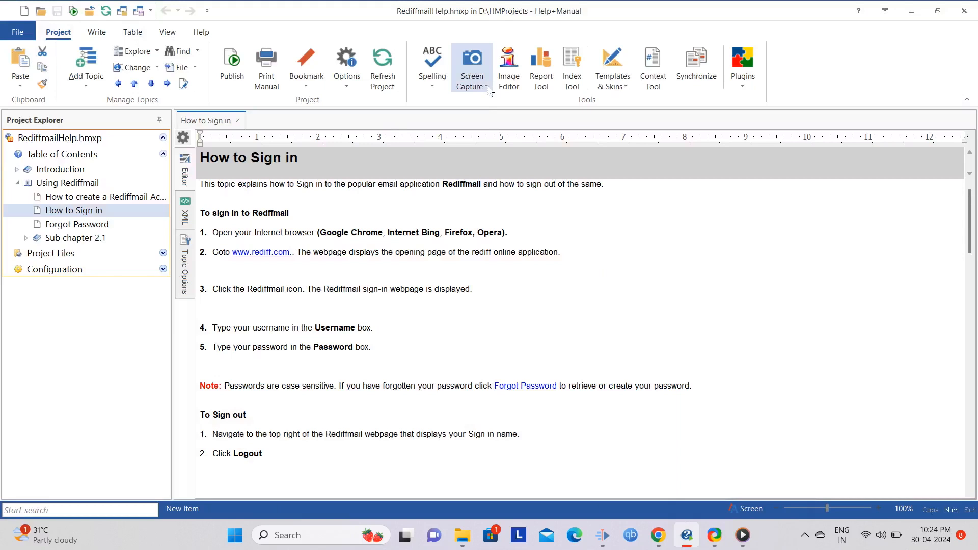
View the ShareX window and minimise it, then show the Screen Capture options for the blank line below step 2 of How to Sign in
click(714, 535)
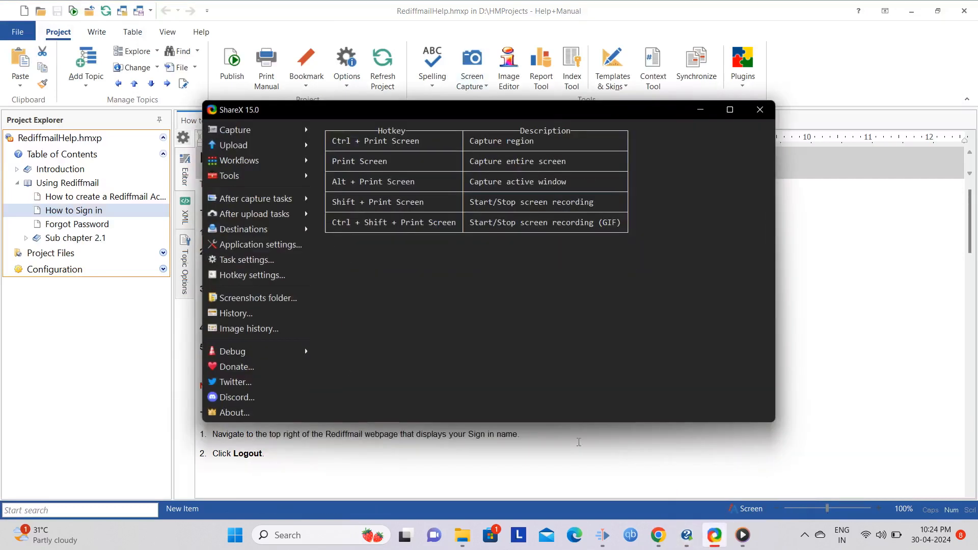
click(701, 110)
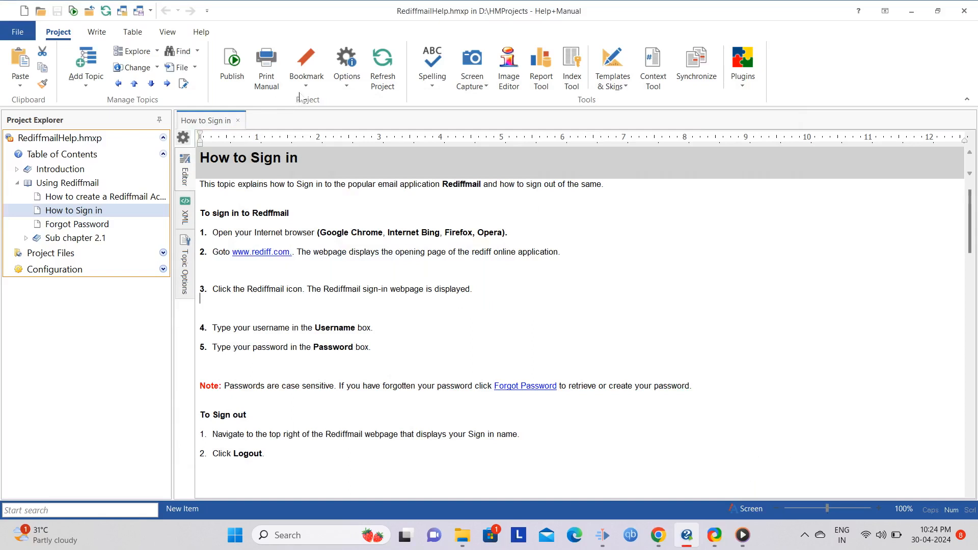
click(214, 272)
click(486, 88)
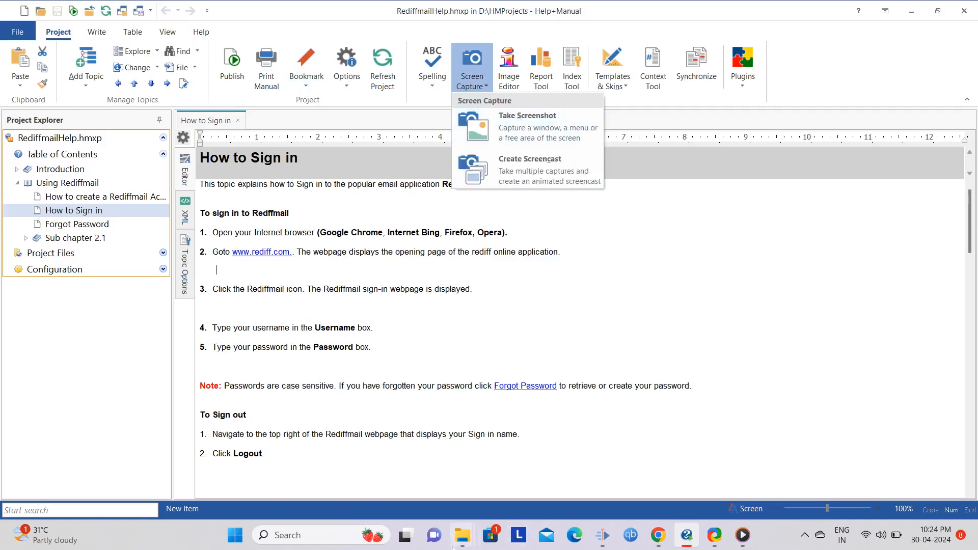
Look through the sample screenshots in the image viewer, from FullScreen.png through ShareXWindow.png and MessageBox.png to ScrollingScreenShot.jpeg
click(462, 535)
click(439, 502)
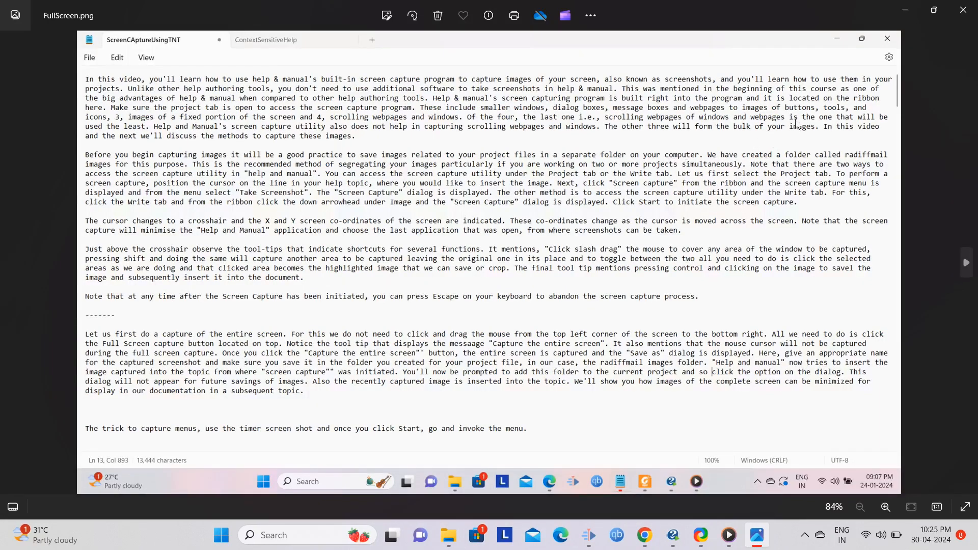
mouse_move(732, 543)
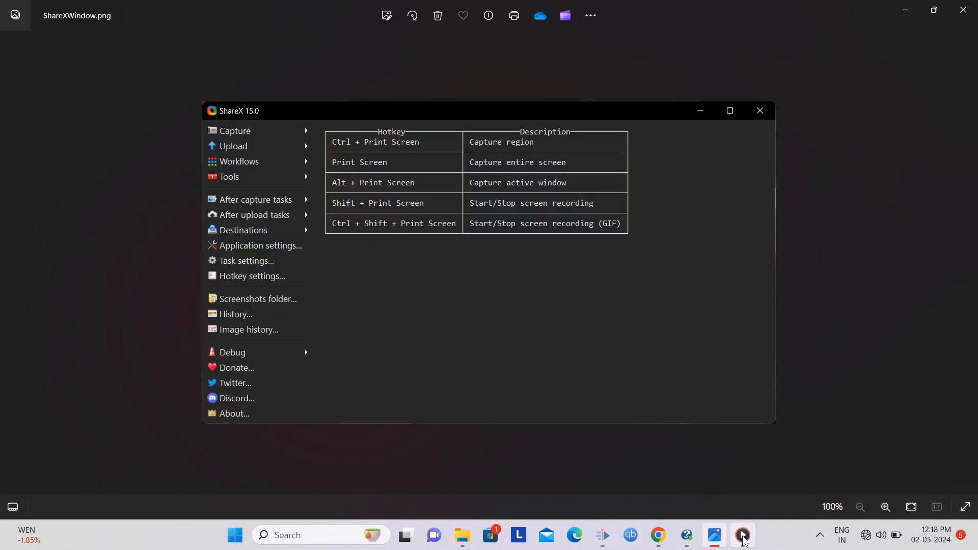
mouse_move(742, 536)
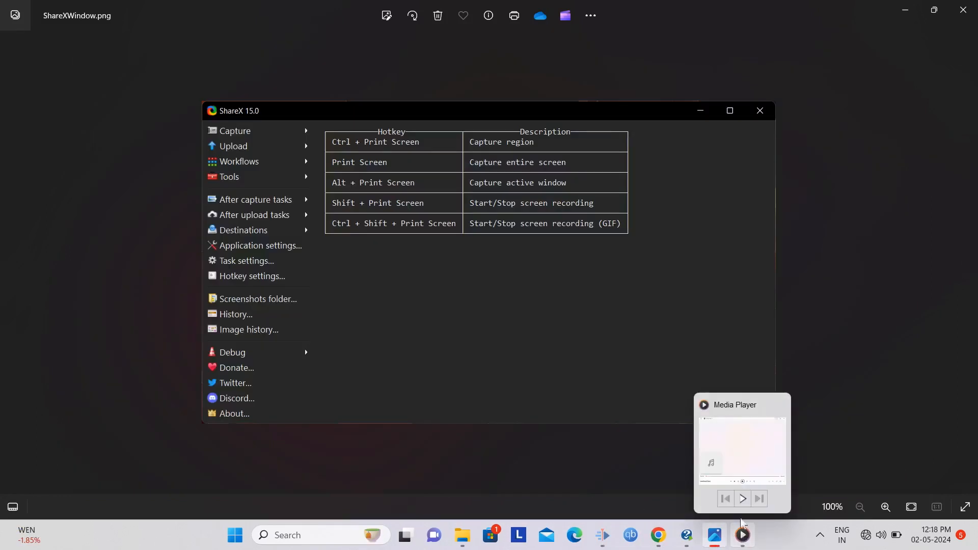
click(743, 499)
key(Right)
key(Right)
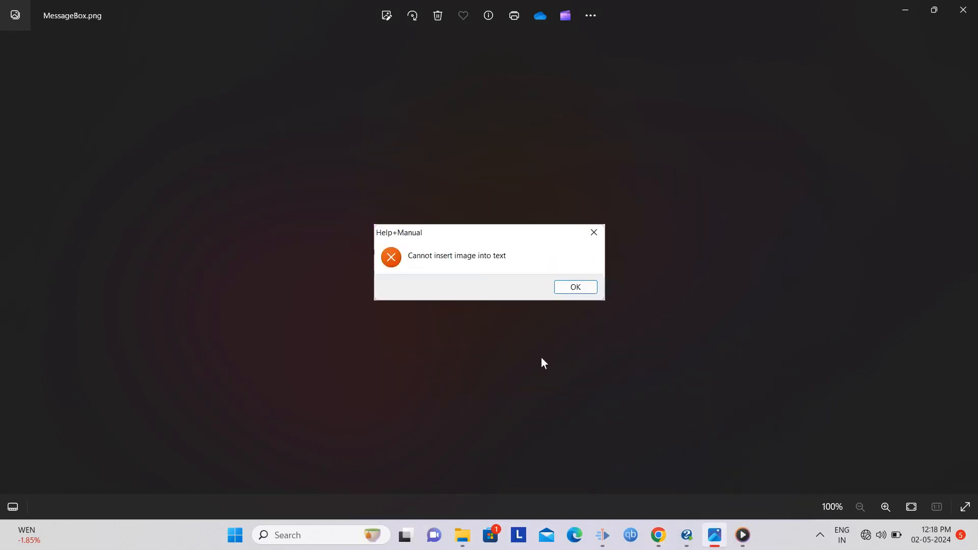
key(Right)
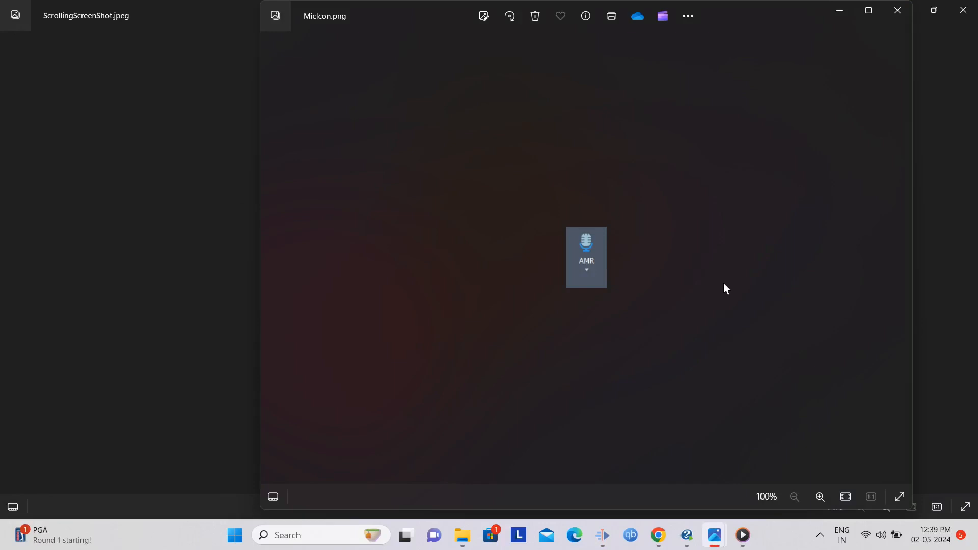
key(Right)
key(Right)
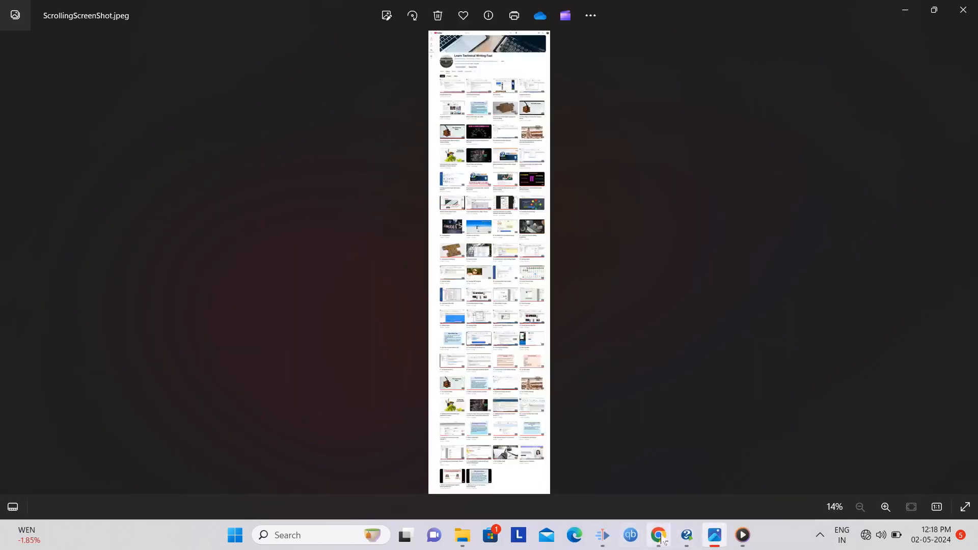
Switch to Chrome and look through the YouTube channel's video list down to its oldest entries
click(658, 534)
scroll(586, 367, down, 10)
scroll(564, 362, down, 20)
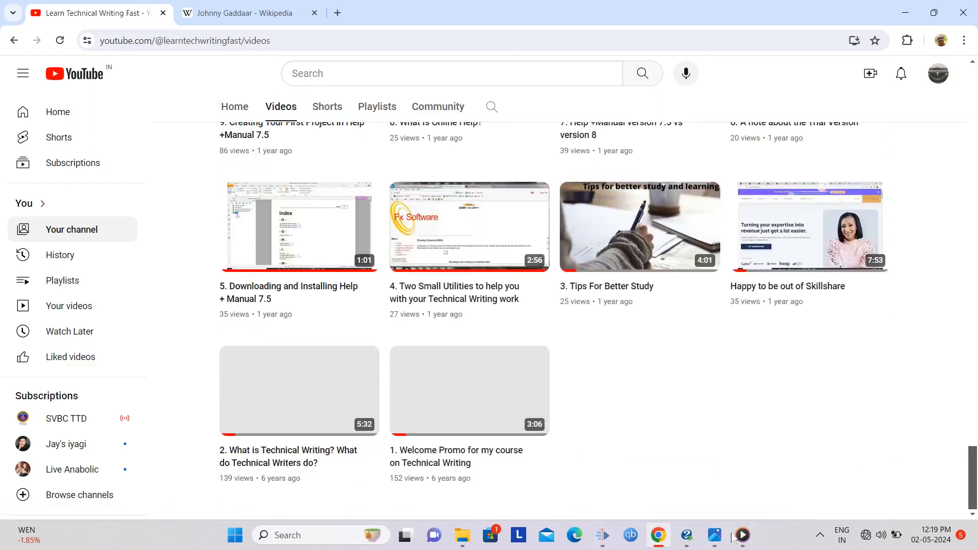
Switch back to ScrollingScreenShot.jpeg in the image viewer, enlarge it and examine the captured video list
click(715, 535)
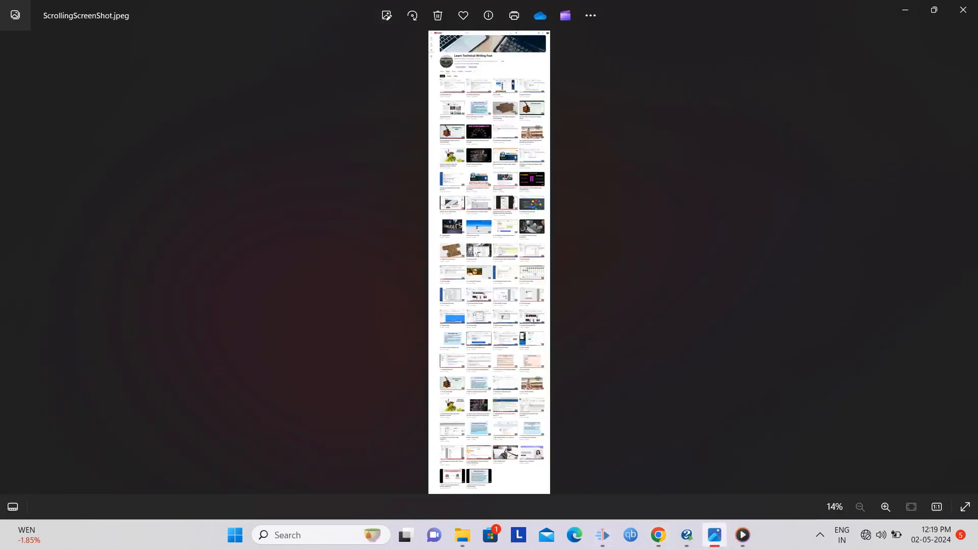
scroll(481, 252, up, 10)
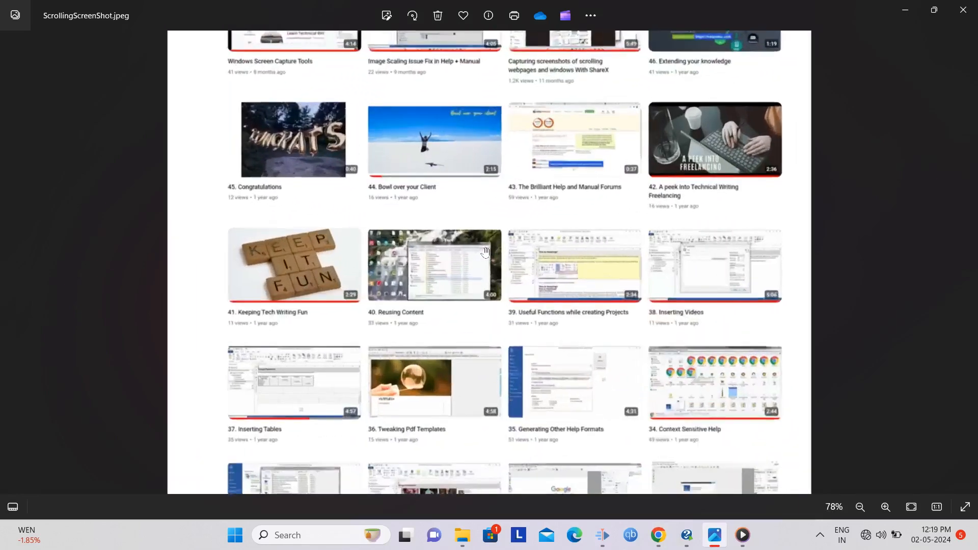
scroll(517, 175, up, 8)
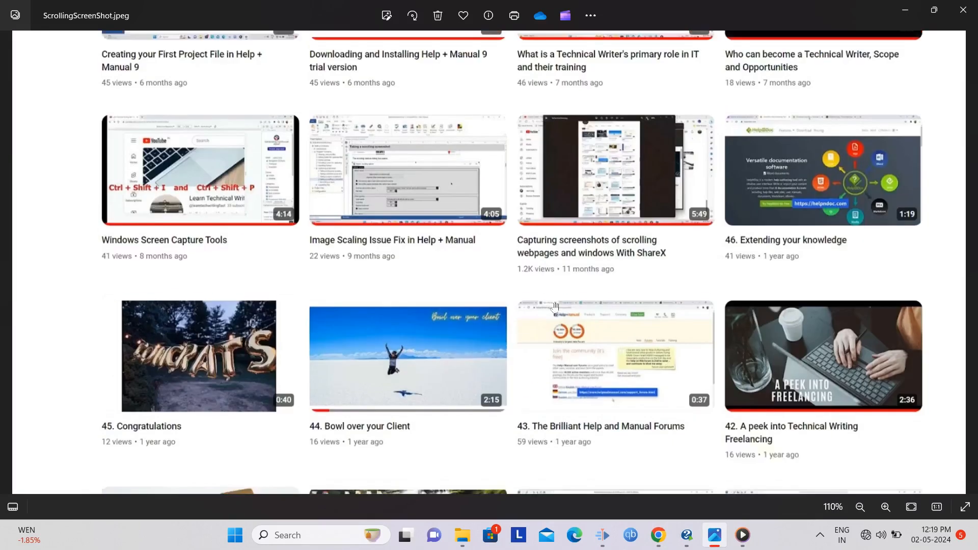
scroll(544, 390, up, 15)
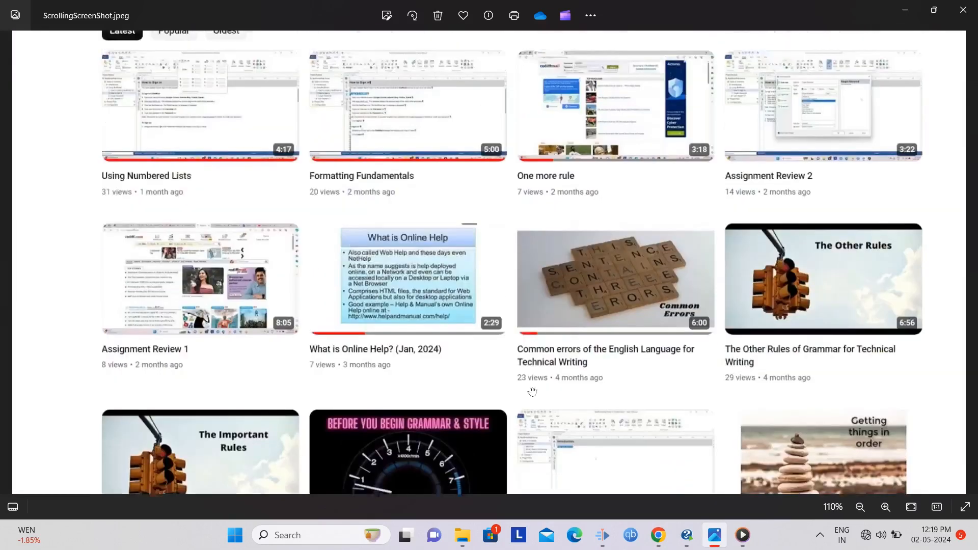
scroll(513, 285, up, 3)
scroll(510, 280, down, 10)
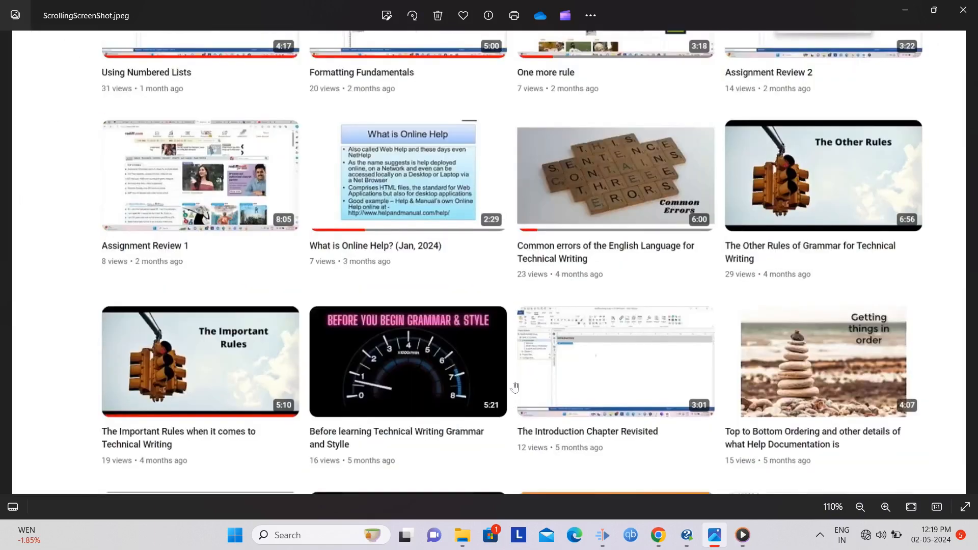
scroll(504, 275, down, 12)
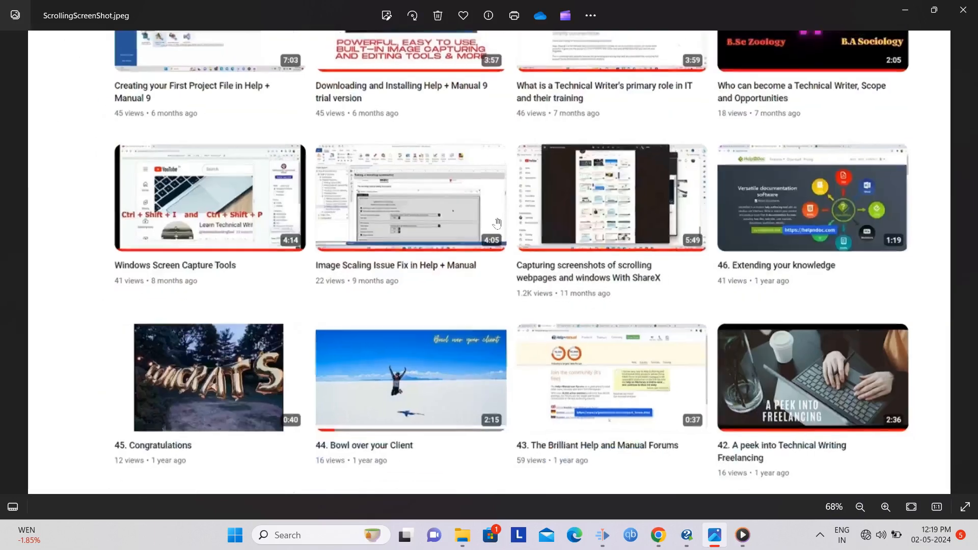
scroll(504, 239, down, 5)
scroll(504, 238, down, 3)
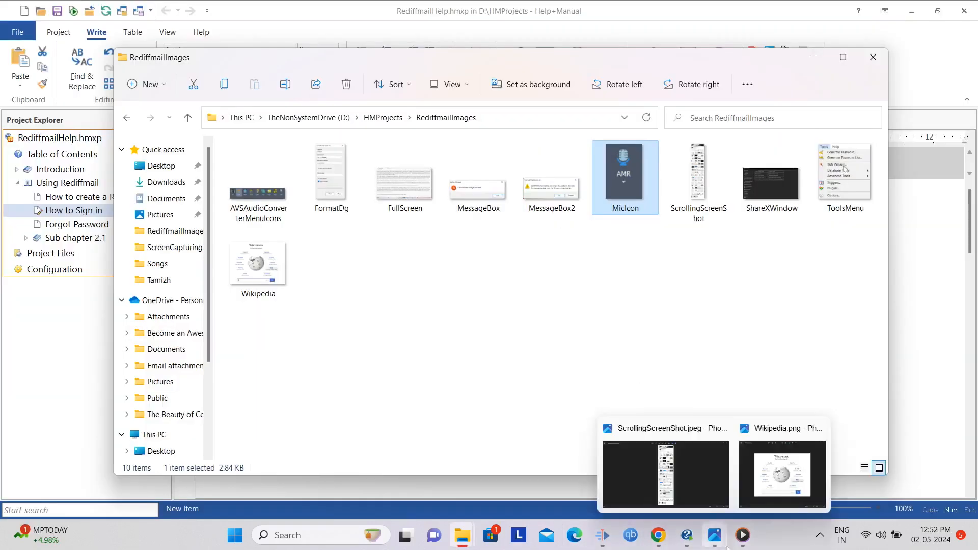
Maximise the RediffmailImages folder window to view the saved project images and deselect MicIcon
mouse_move(743, 535)
click(739, 504)
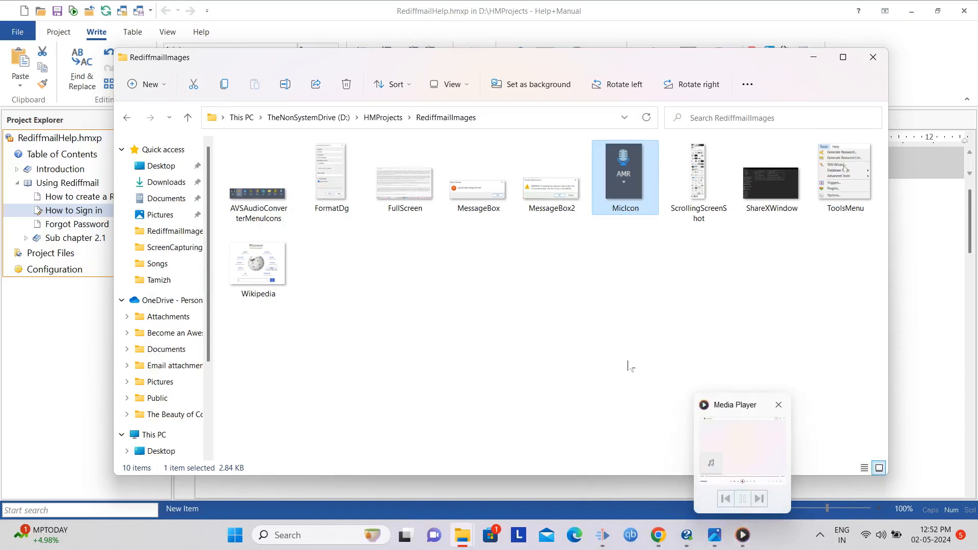
click(843, 57)
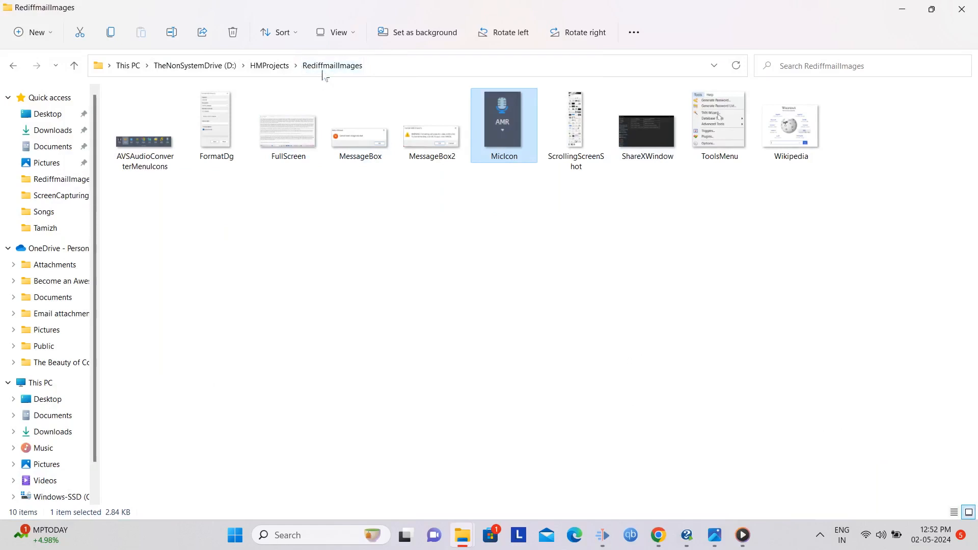
click(288, 250)
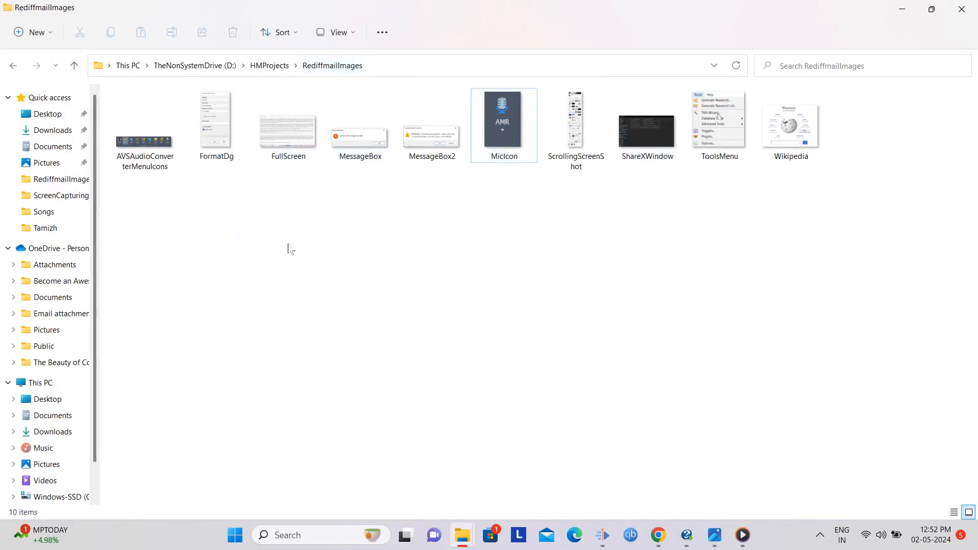
Switch to Help+Manual and compare the Project and Write commands available for the How to Sign in topic
mouse_move(681, 544)
click(687, 543)
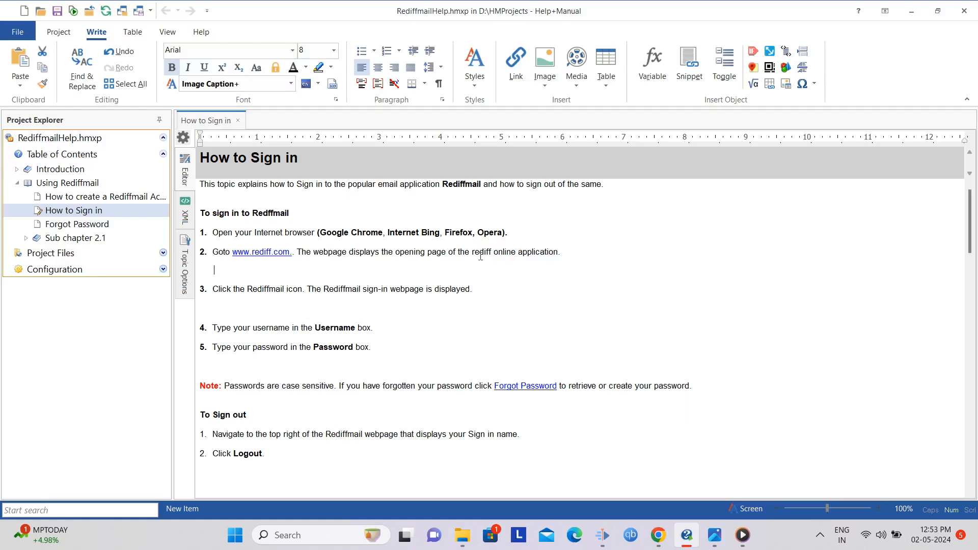
click(58, 32)
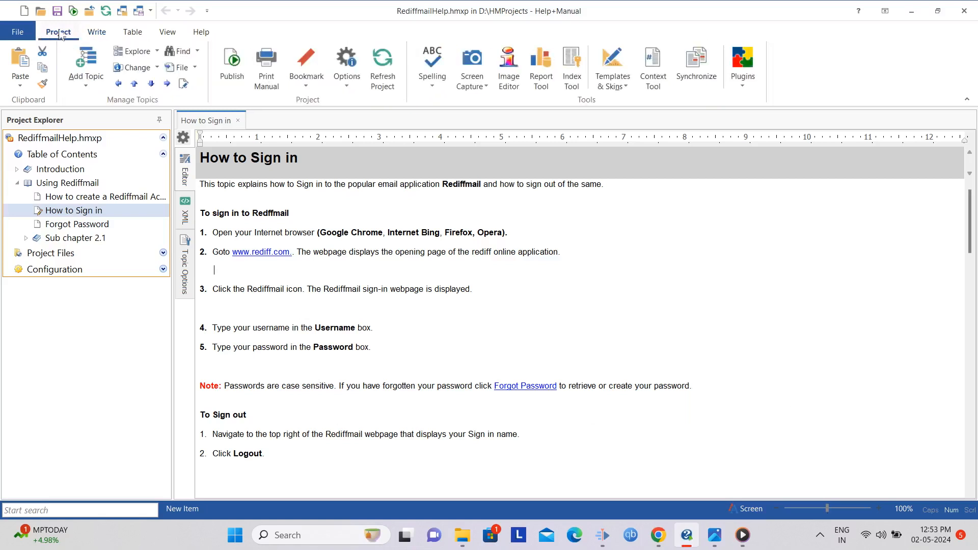
click(96, 32)
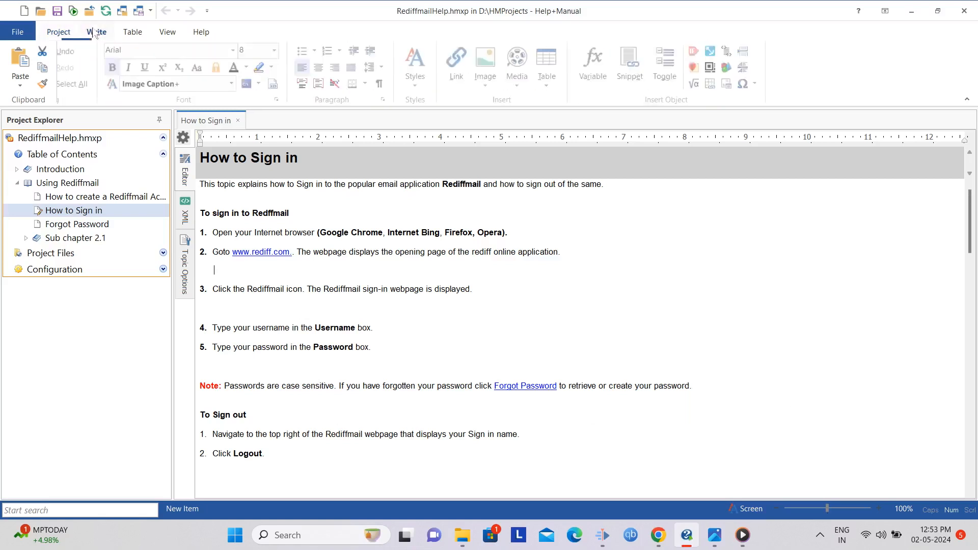
click(56, 37)
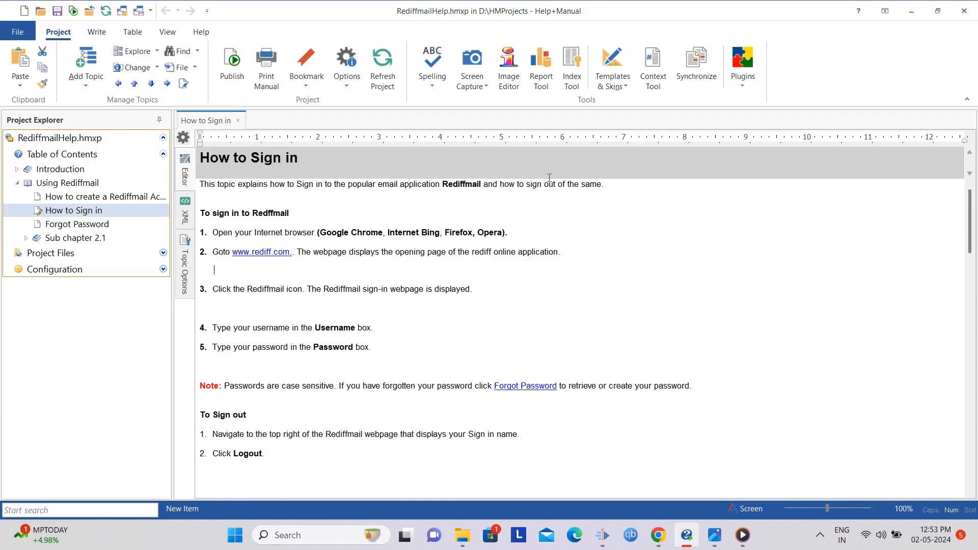
Open the Take Screenshot dialog for the blank line below step 2 and close it without capturing
click(214, 268)
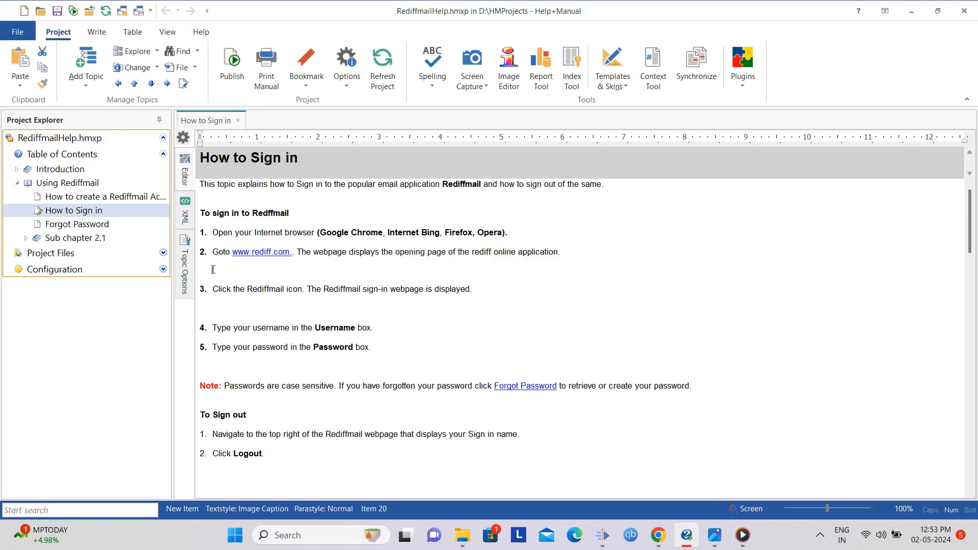
click(487, 86)
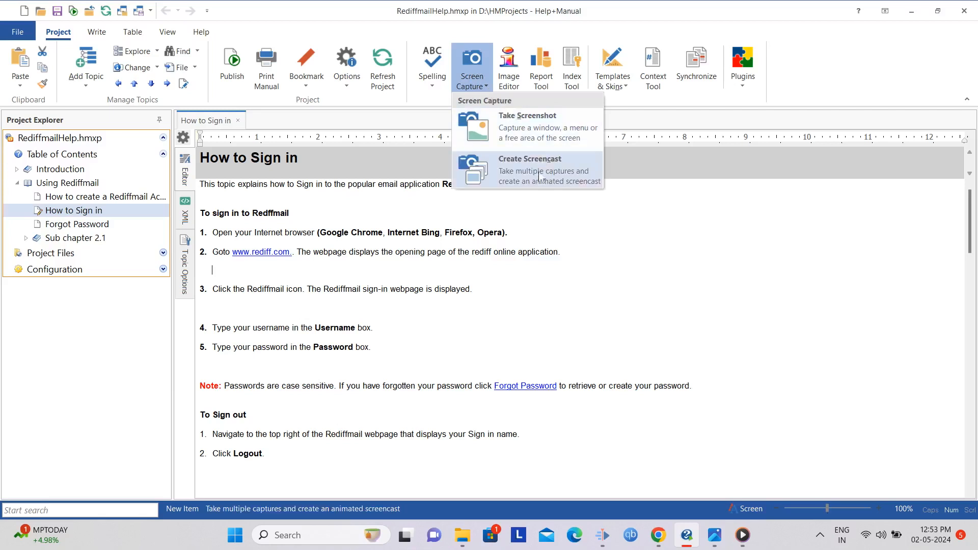
click(534, 129)
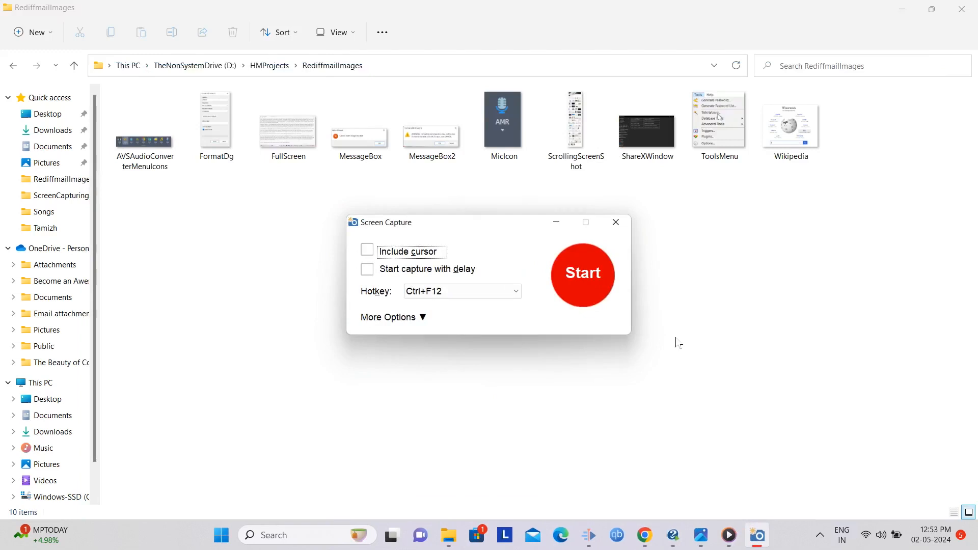
click(616, 224)
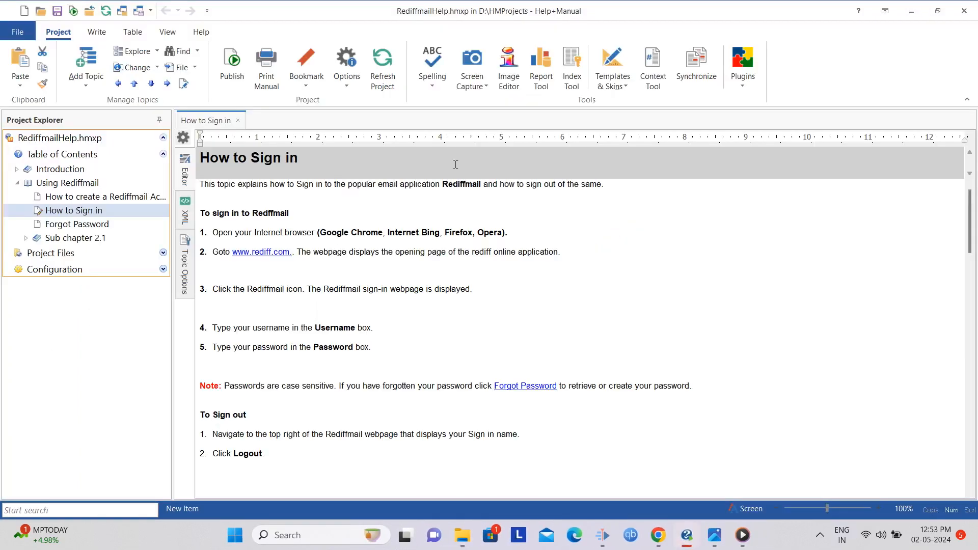
Launch Screen Capture through the image insertion options and start the capture
click(97, 33)
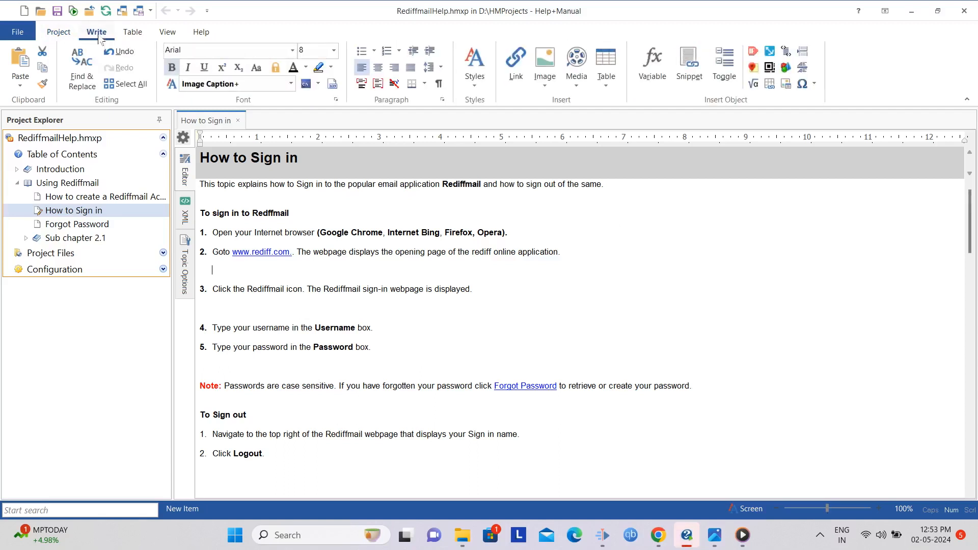
click(545, 87)
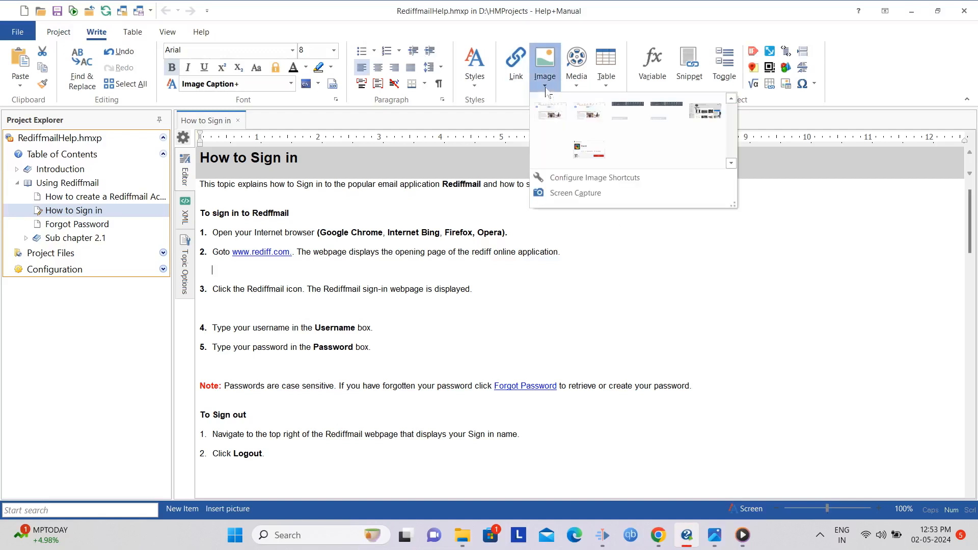
click(576, 193)
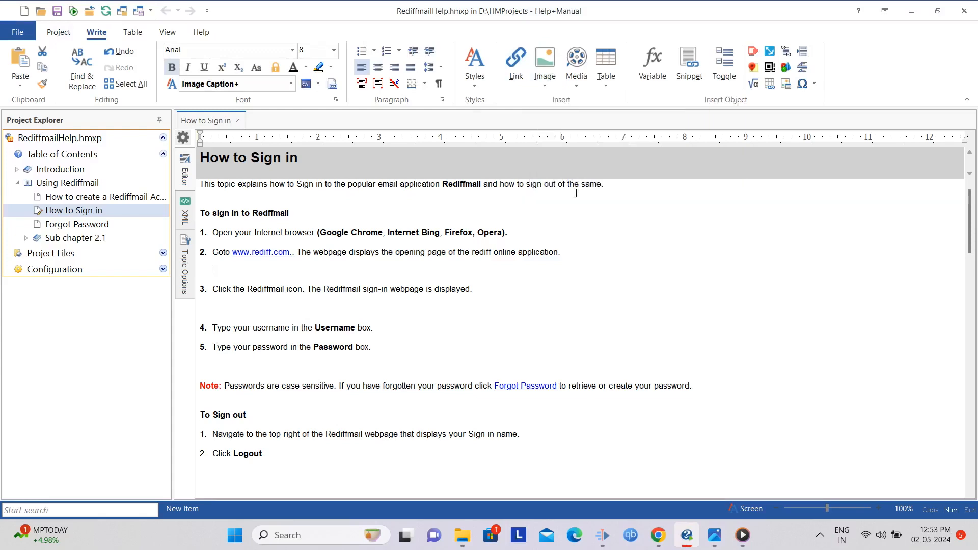
click(587, 290)
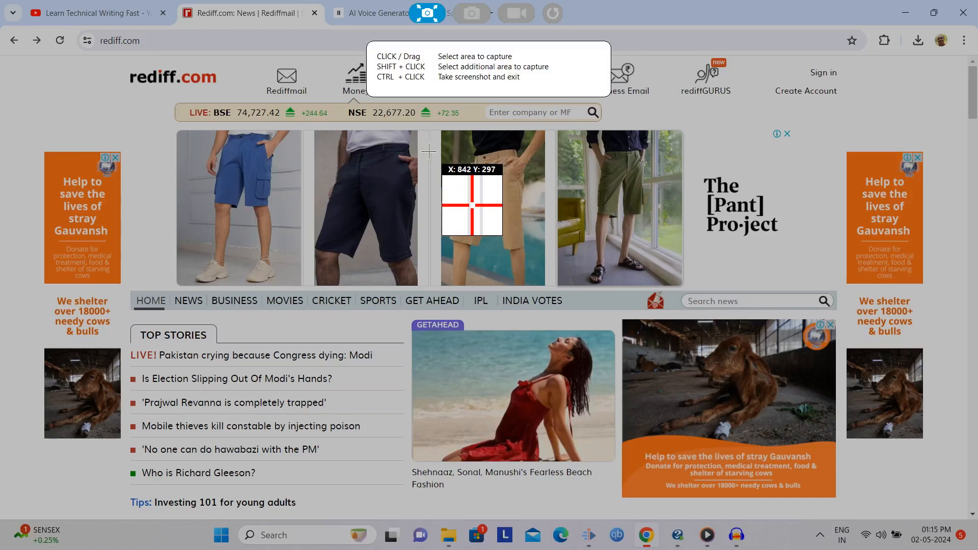
Mark the rediff.com banner's two right-hand photos and a separate 189 x 185 logo area for capture, making the photo area active
drag(429, 151, 649, 314)
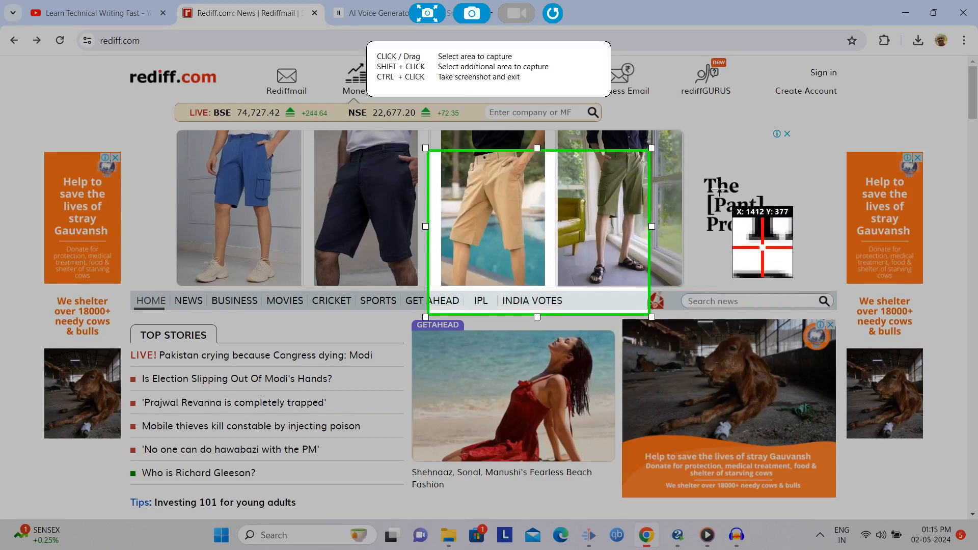
drag(696, 163, 795, 260)
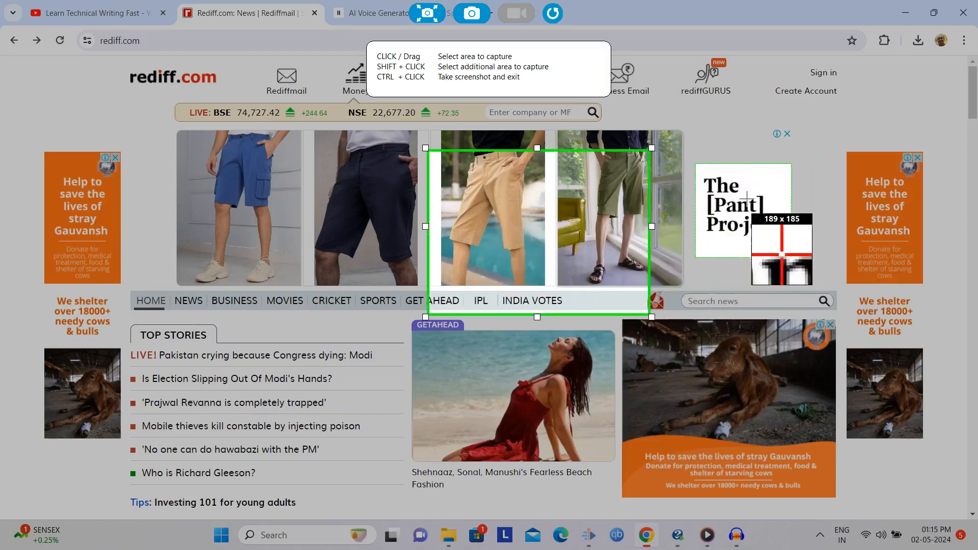
click(530, 203)
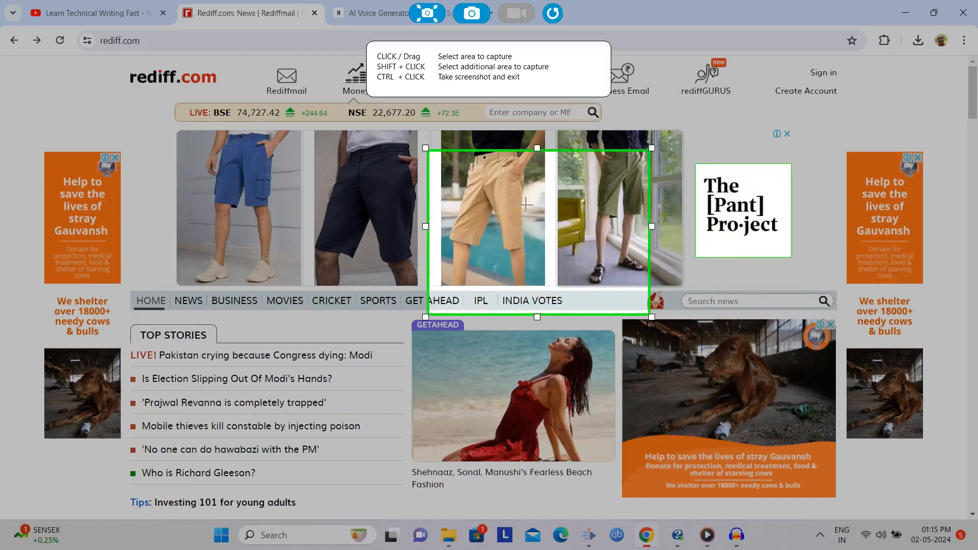
Activate the logo capture area and mark additional areas over the banner's two left-hand photos and the Top Stories list
click(767, 180)
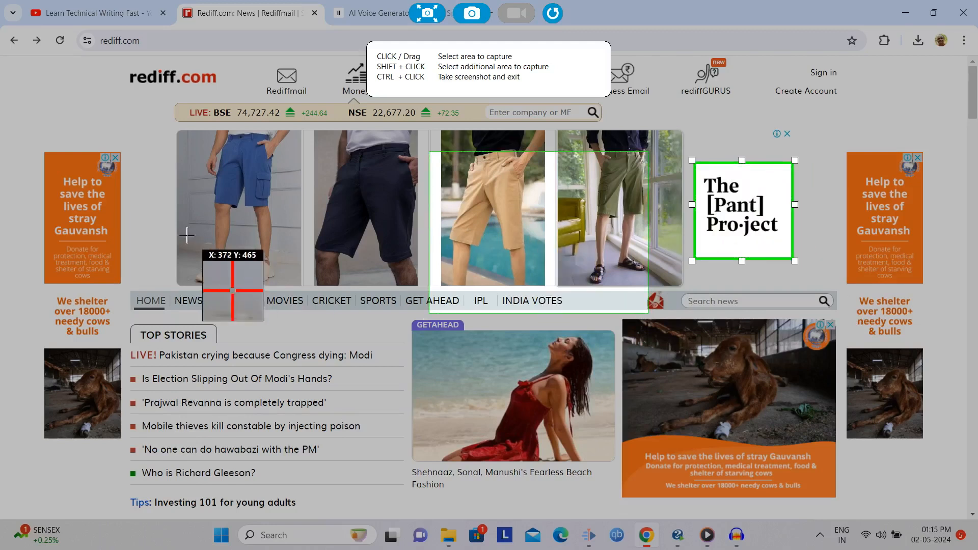
drag(161, 174, 376, 338)
drag(167, 377, 463, 504)
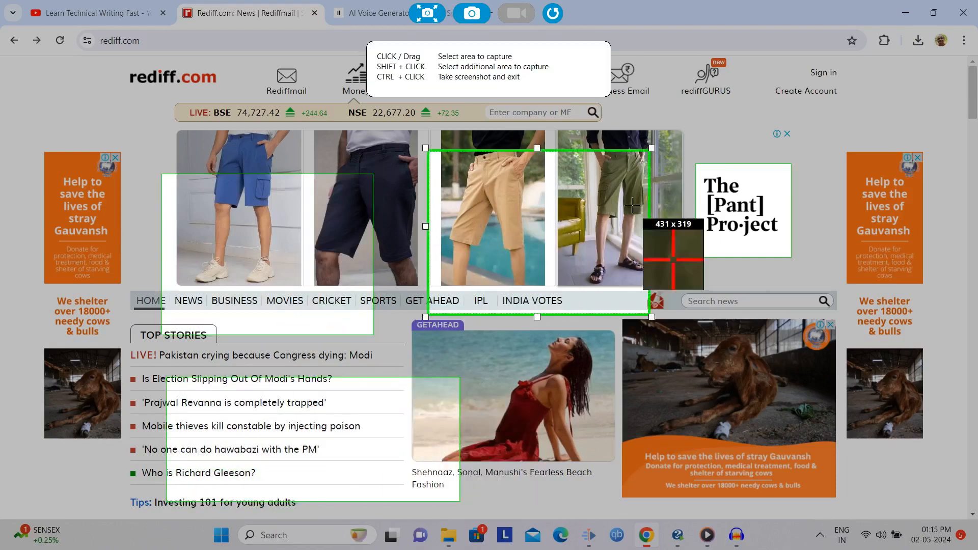
Make the Top Stories, left photo and logo areas active in turn, and capture the logo area
click(730, 208)
click(326, 441)
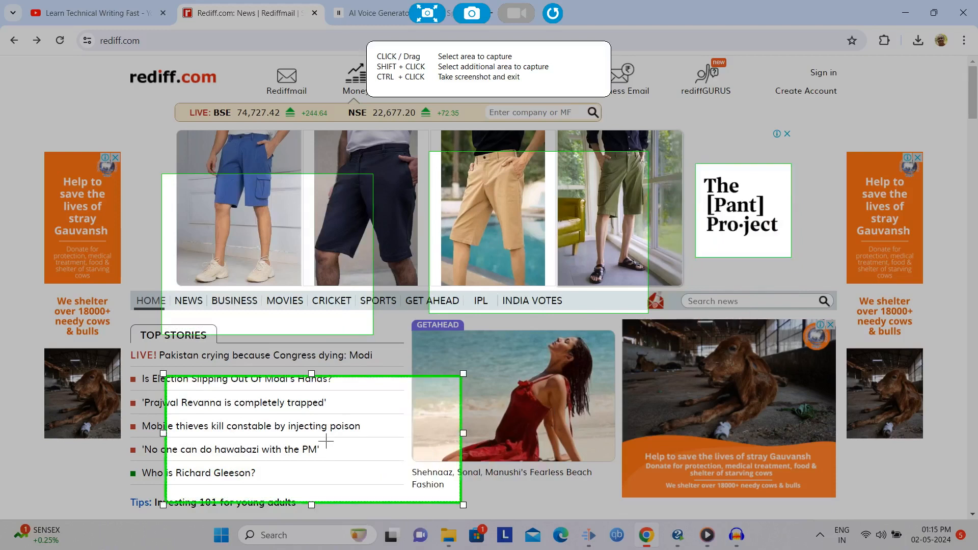
click(290, 226)
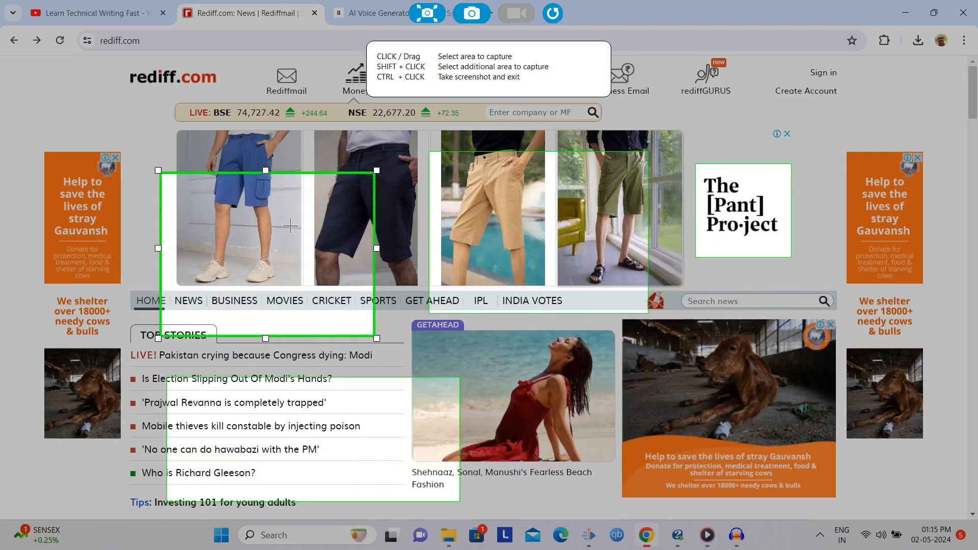
click(728, 205)
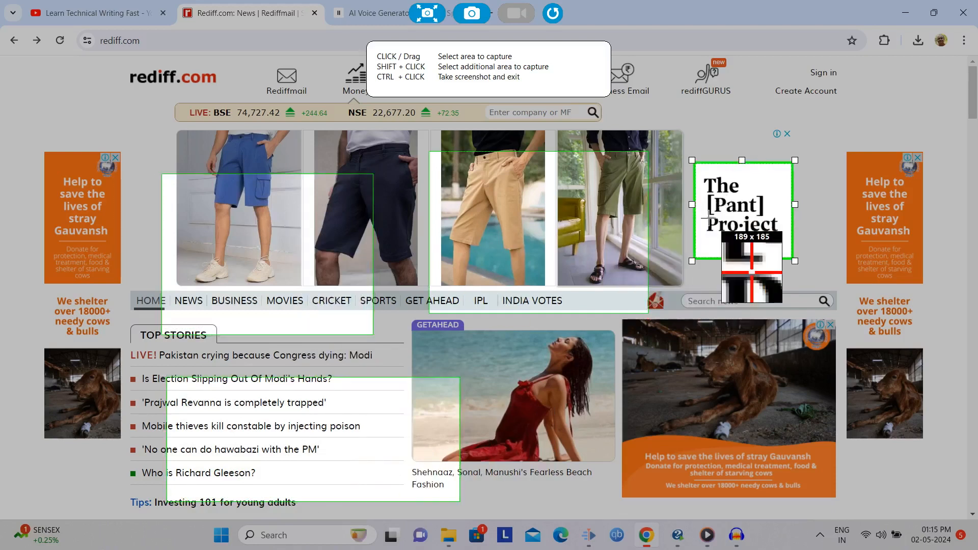
ctrl+click(762, 187)
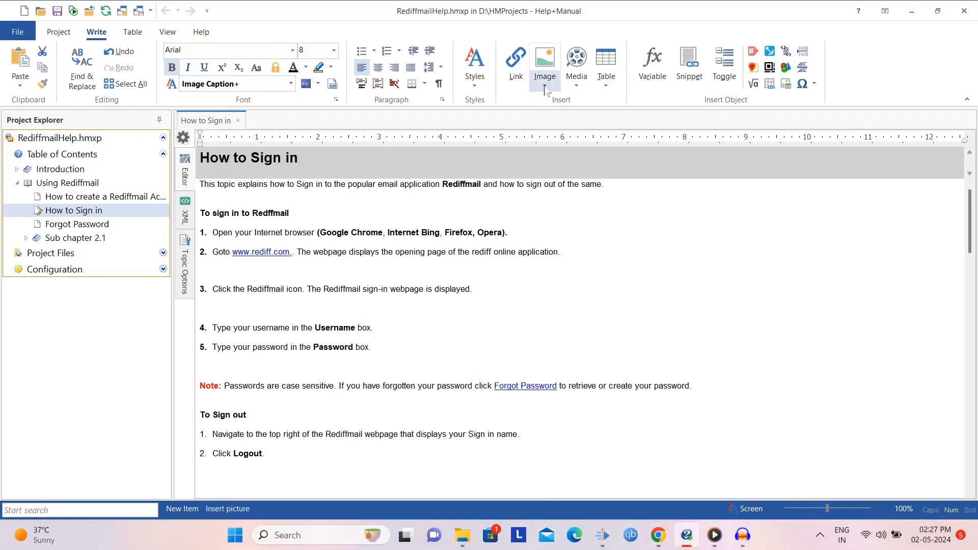
Launch Screen Capture again from the image insertion options and capture the entire screen showing the rediff.com page
click(544, 76)
click(575, 193)
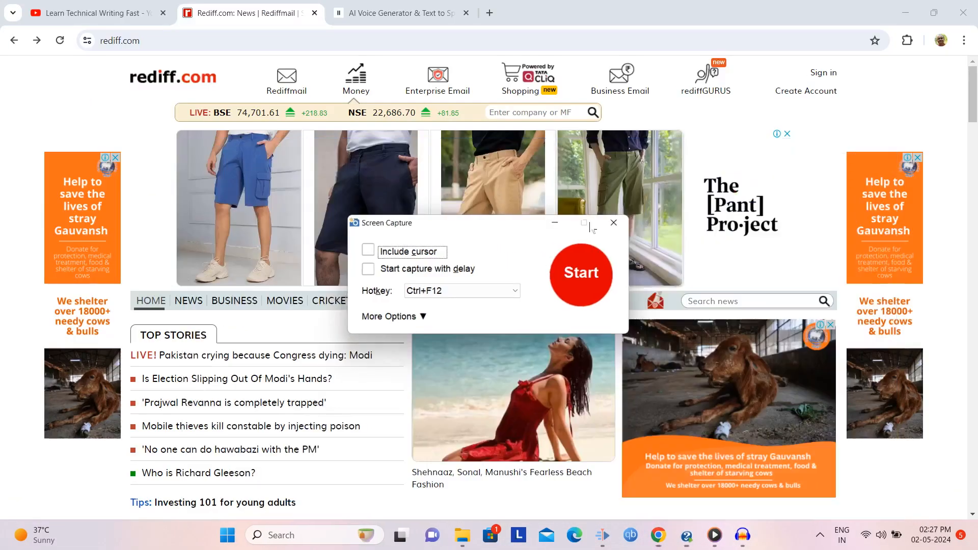
click(588, 280)
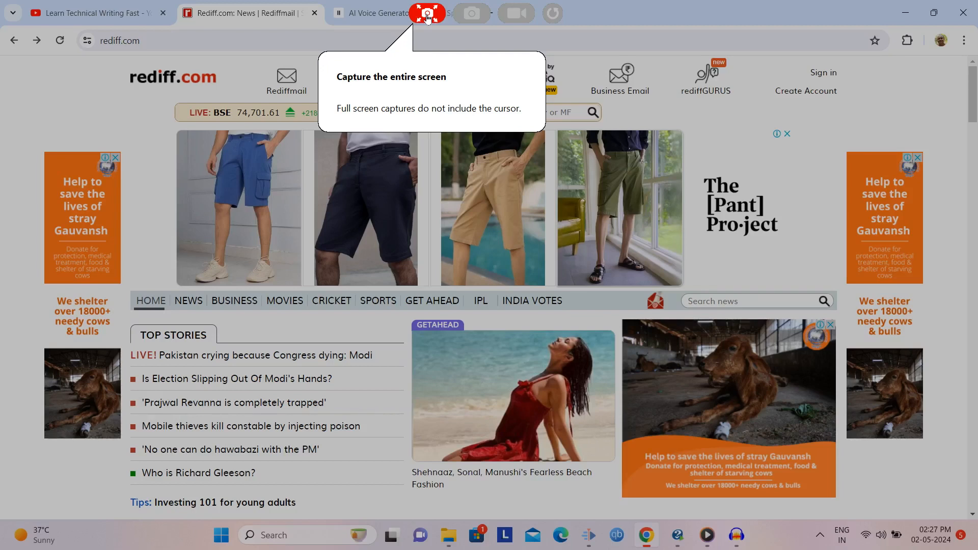
click(427, 15)
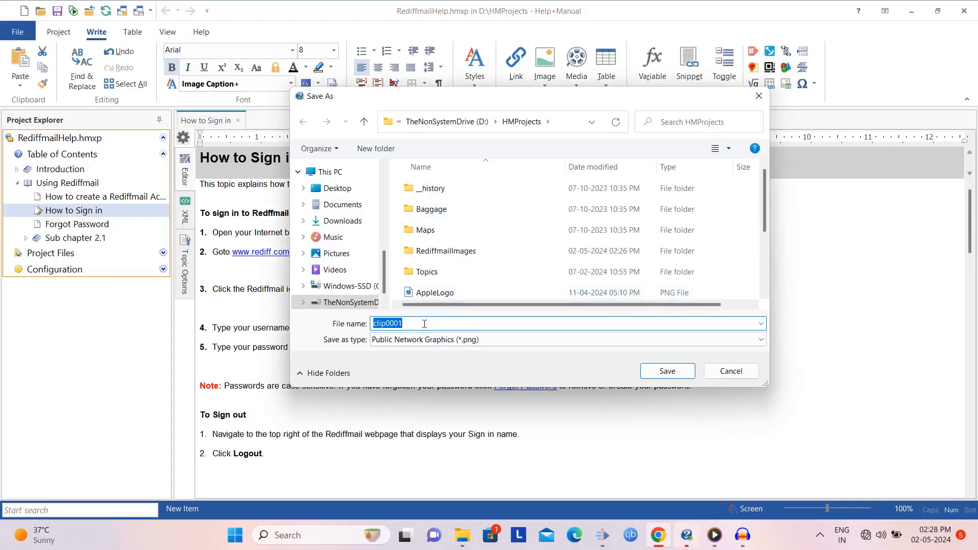
Save the capture as rediffwebsite in HMProjects\RediffmailImages and insert it by adding that folder to the project's search path
text(rediffwebsite)
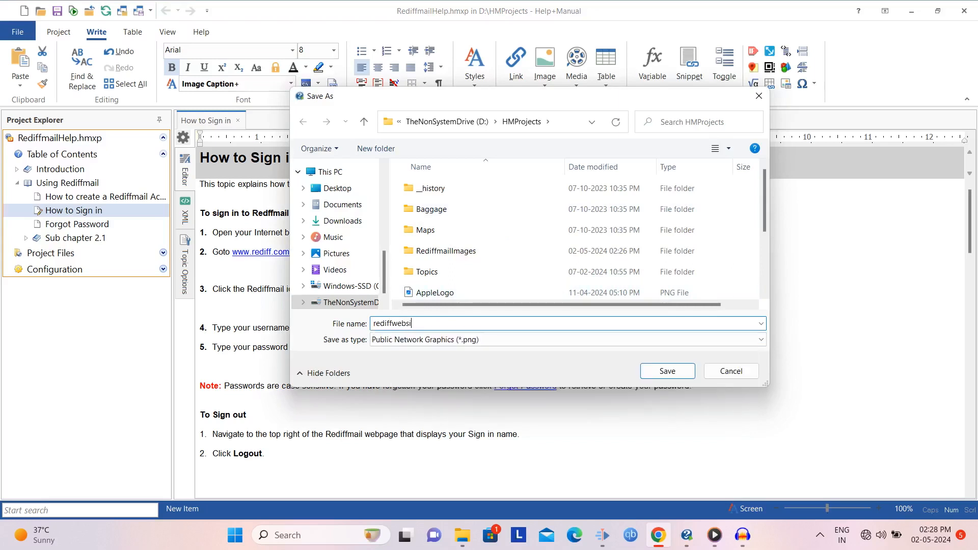
click(349, 303)
scroll(583, 260, down, 8)
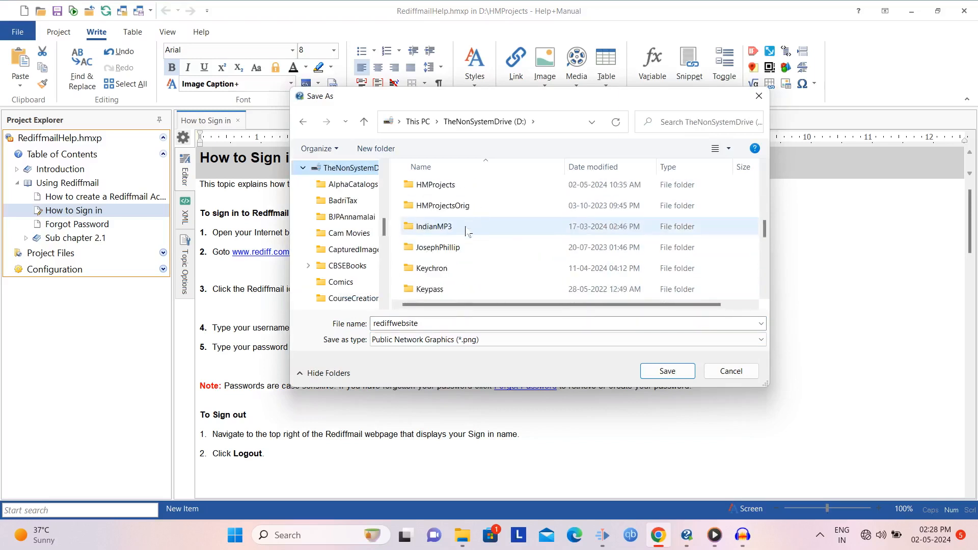
double_click(437, 185)
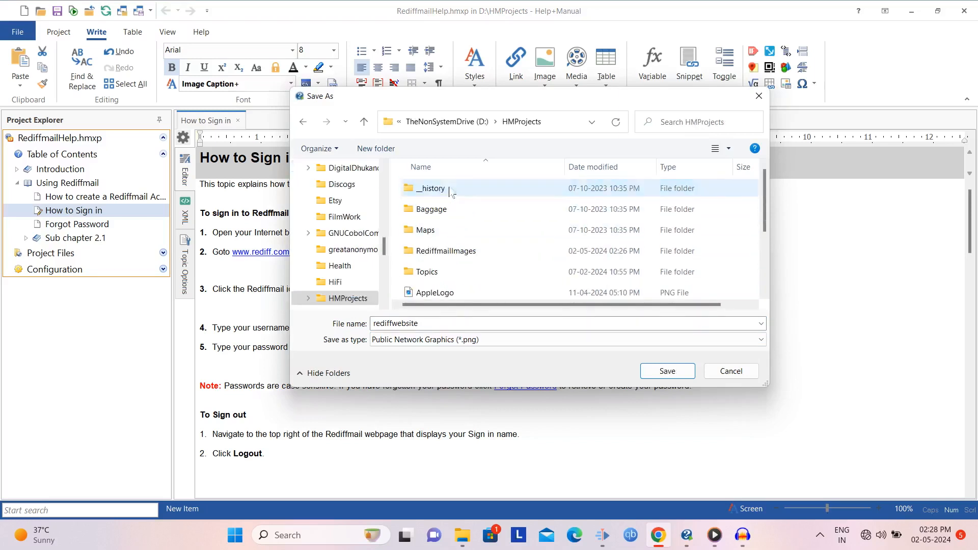
double_click(445, 250)
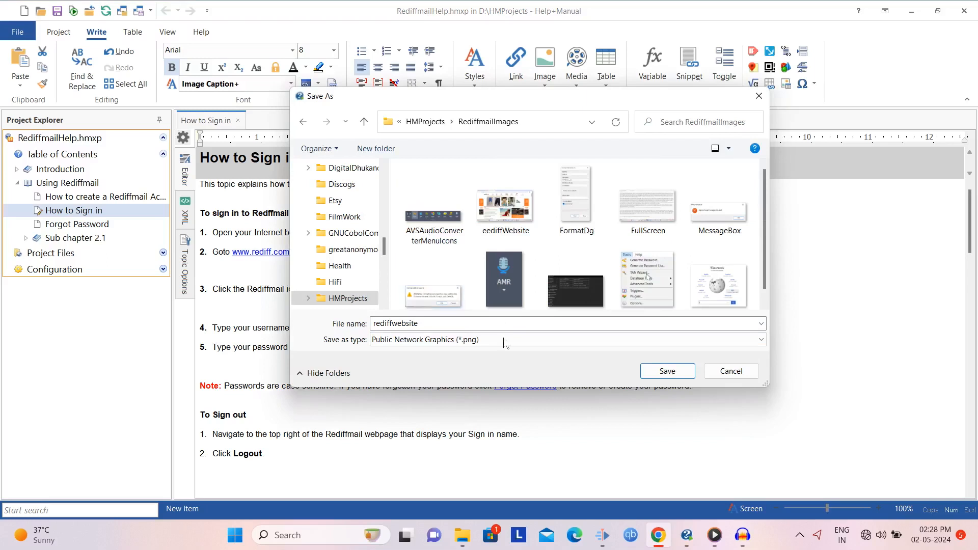
click(668, 373)
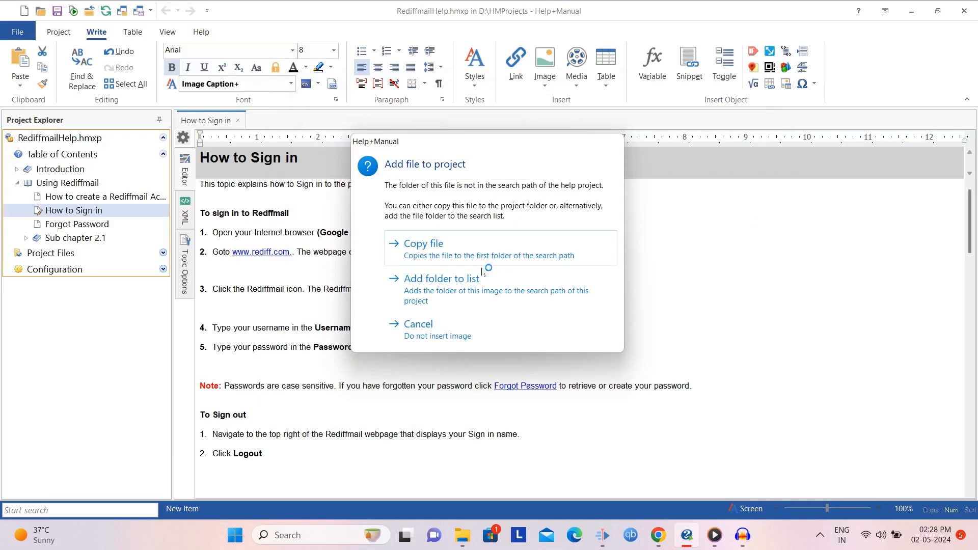
click(444, 293)
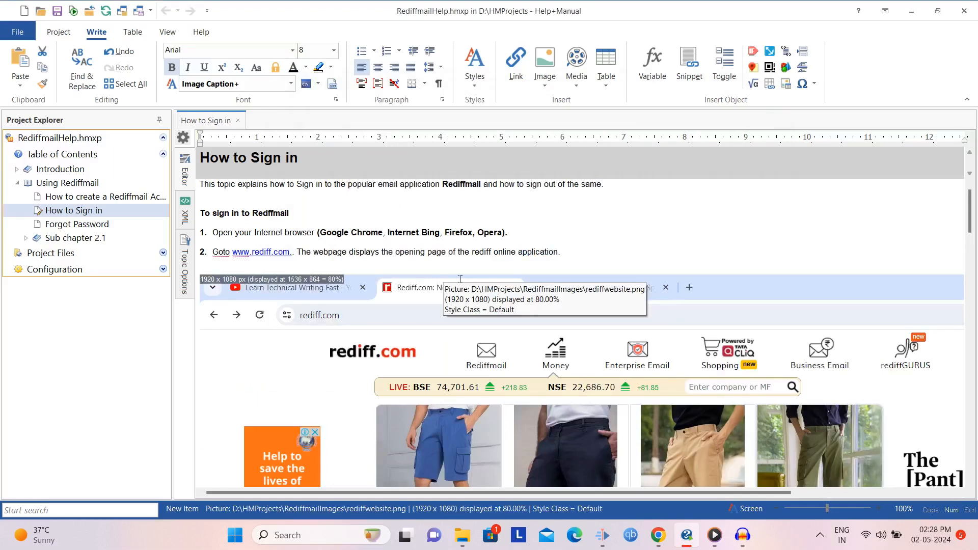
Examine the full-screen image inserted below step 2 and the remaining steps of the How to Sign in topic
scroll(460, 279, down, 12)
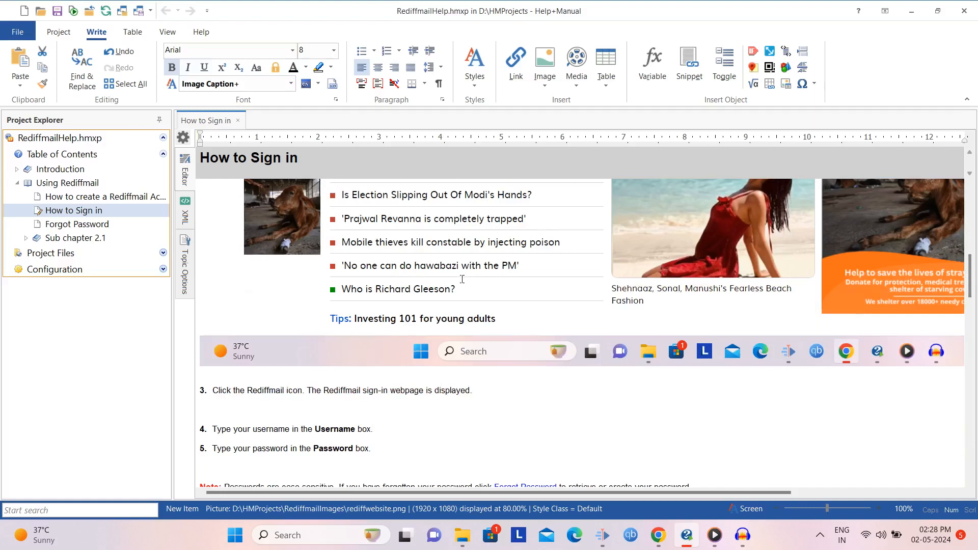
scroll(463, 279, up, 10)
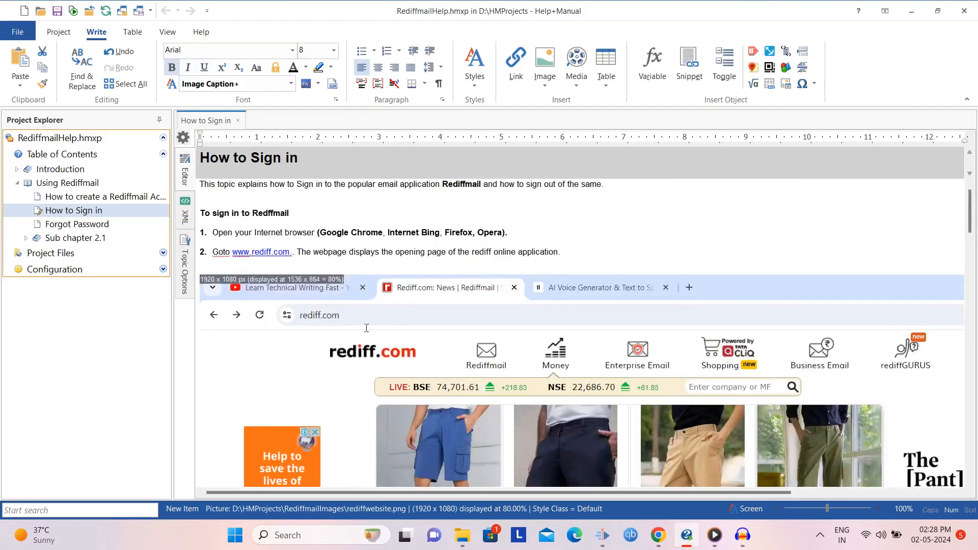
click(367, 331)
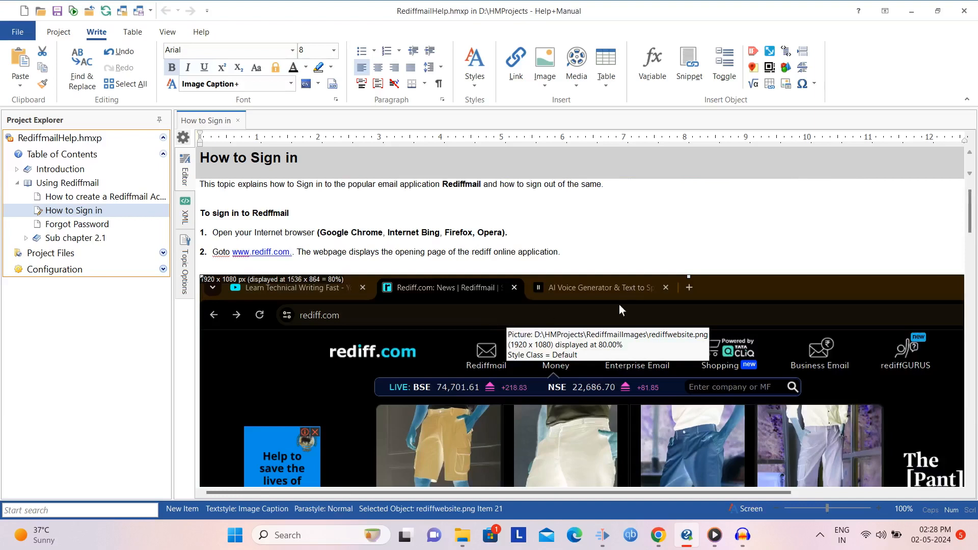
click(446, 256)
scroll(519, 387, down, 15)
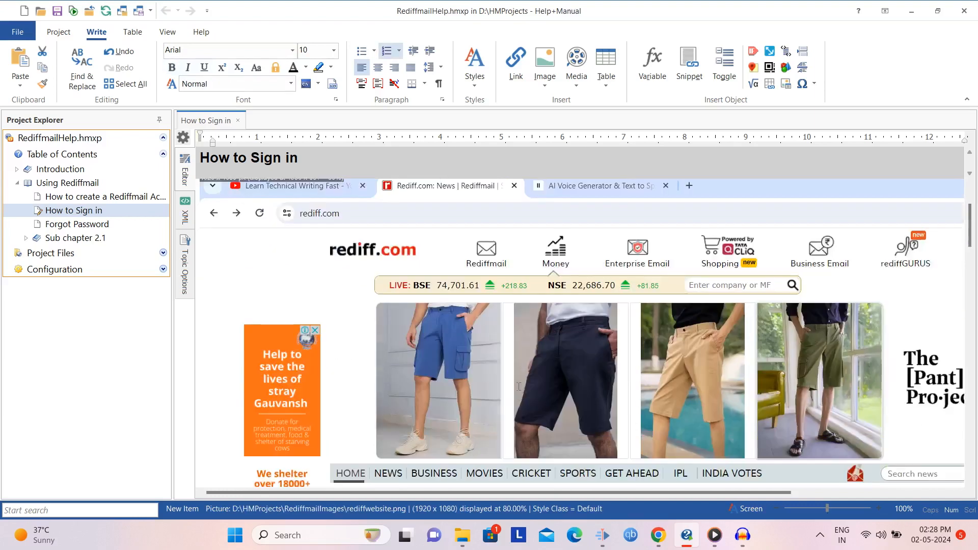
scroll(519, 387, down, 3)
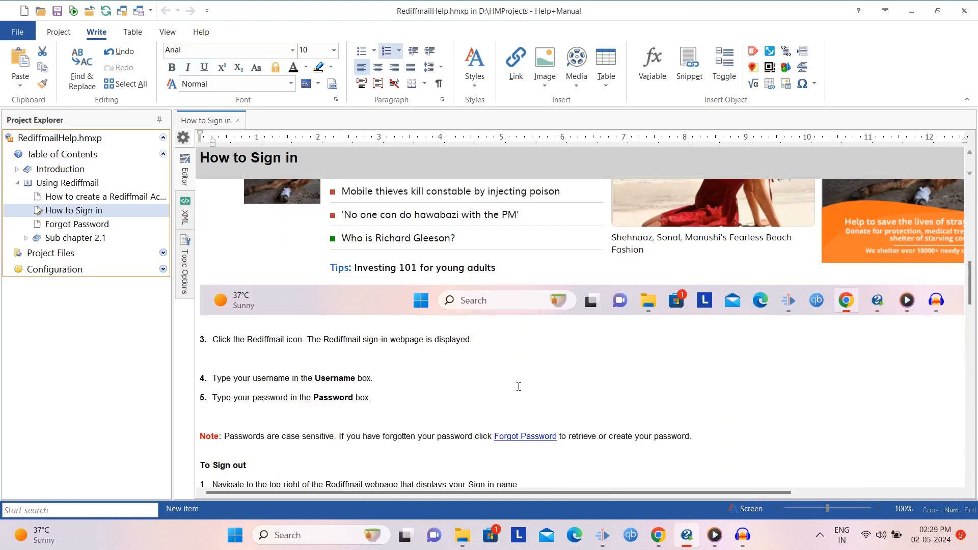
scroll(518, 386, down, 3)
scroll(519, 387, up, 20)
scroll(518, 387, up, 3)
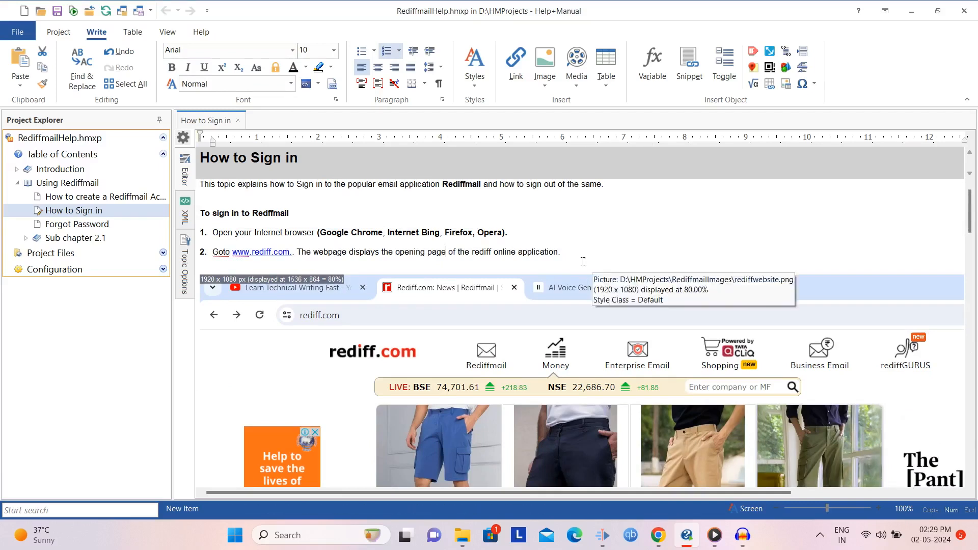
View the image insertion options, dismiss them, and look over the inserted screenshot down to step 3
click(547, 88)
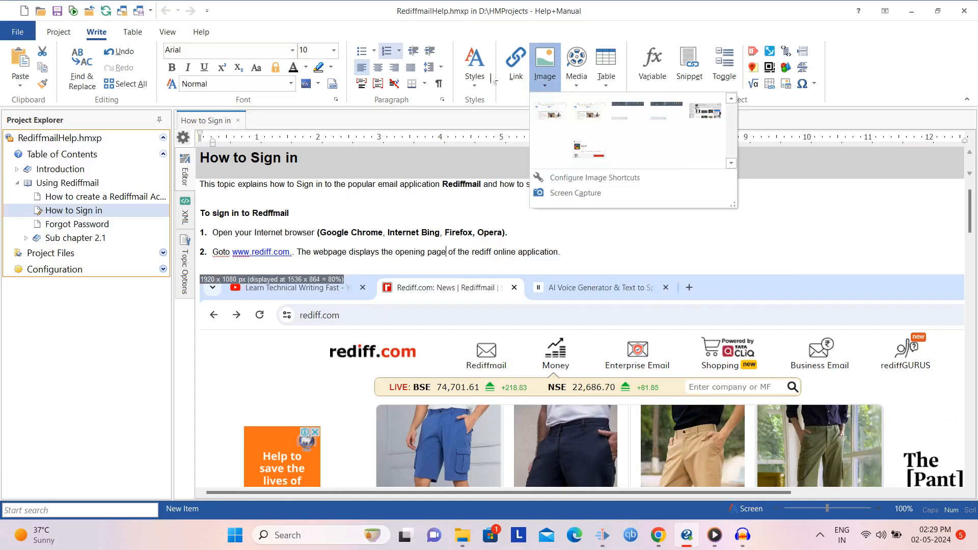
click(447, 257)
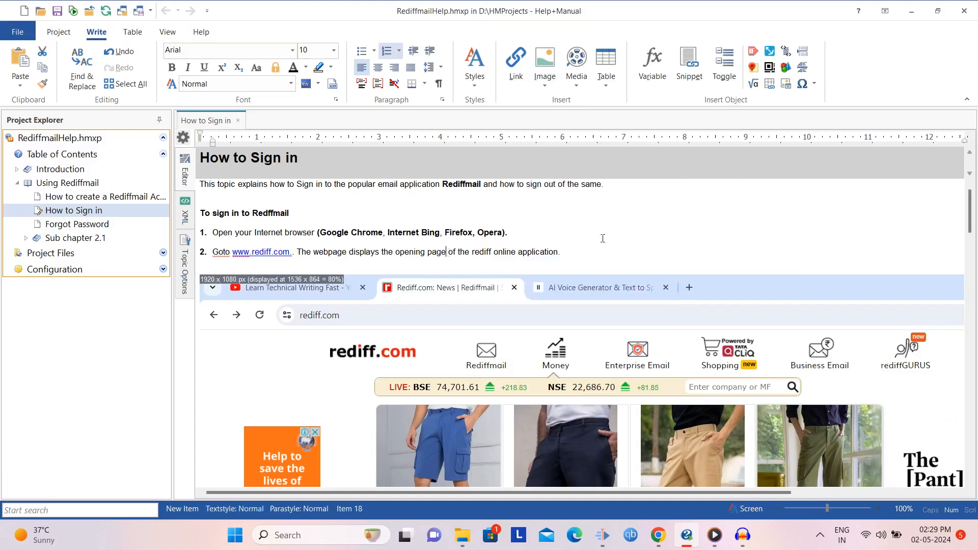
click(386, 283)
scroll(385, 284, down, 5)
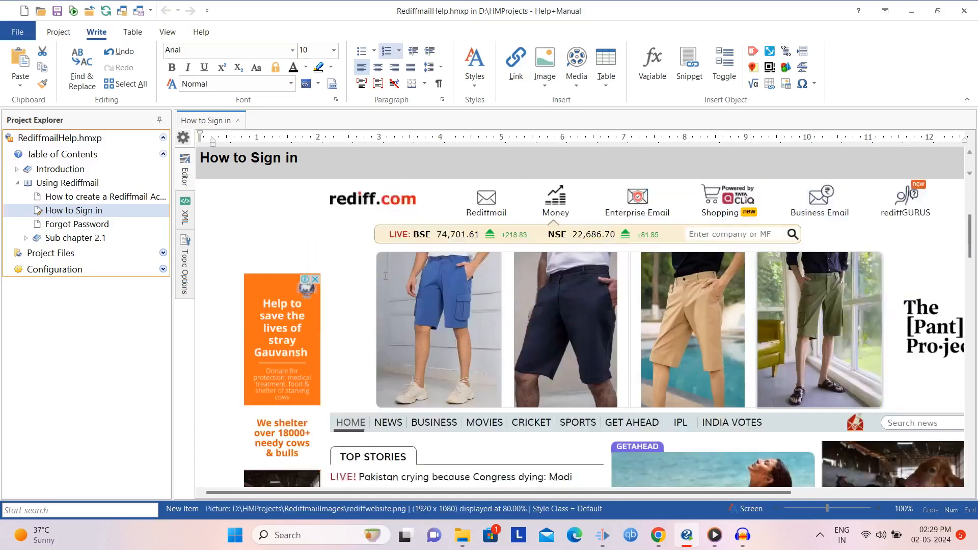
scroll(385, 283, up, 4)
scroll(385, 283, up, 1)
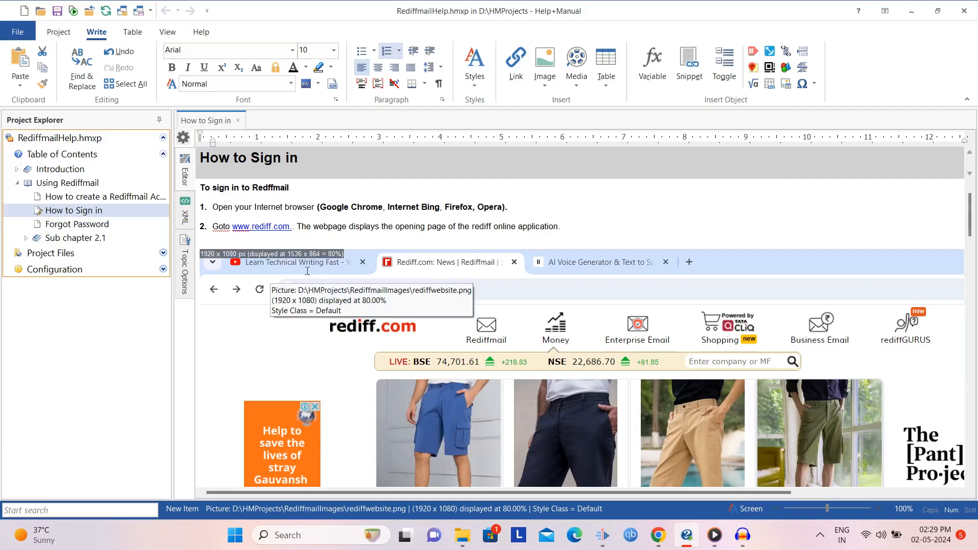
scroll(307, 271, down, 6)
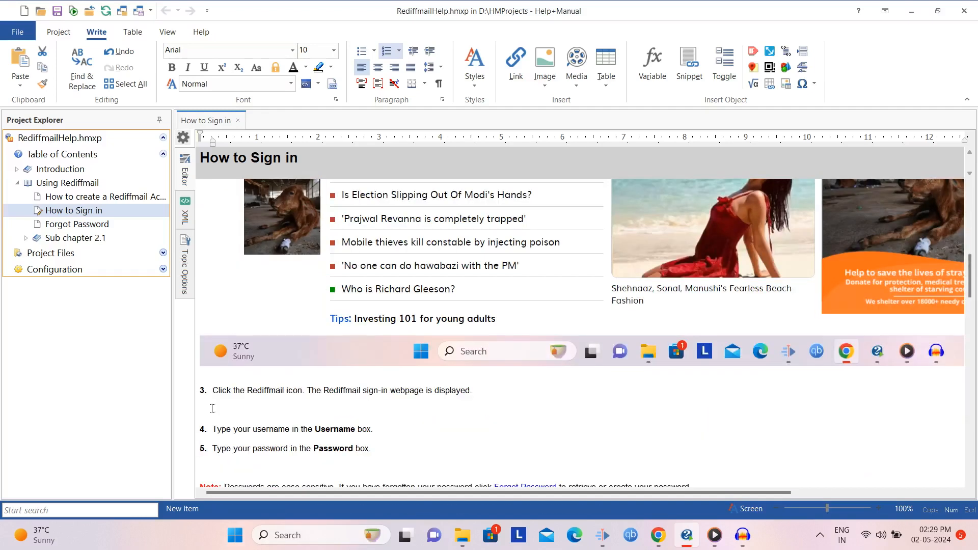
Place the cursor on the blank line below step 3 and start a new Screen Capture of the Rediffmail sign-in page
click(211, 409)
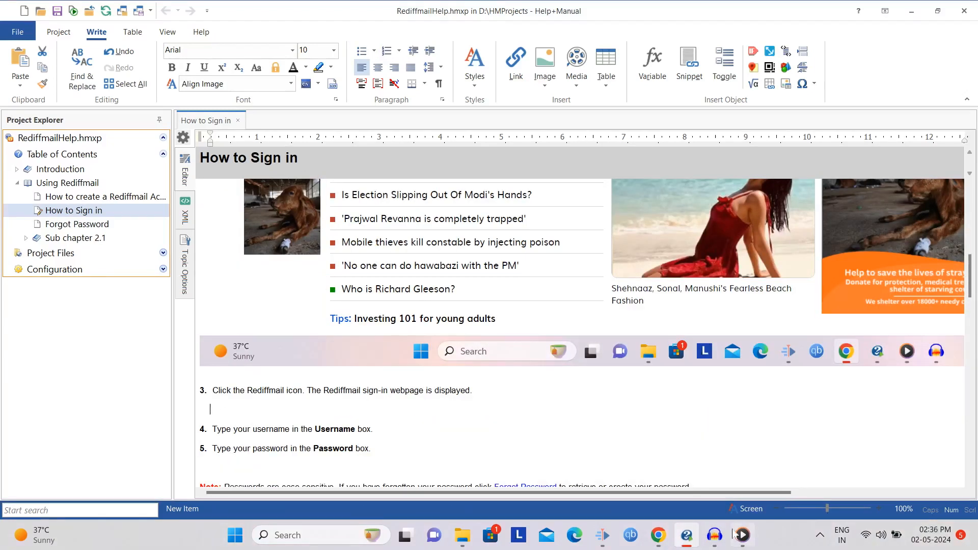
mouse_move(744, 530)
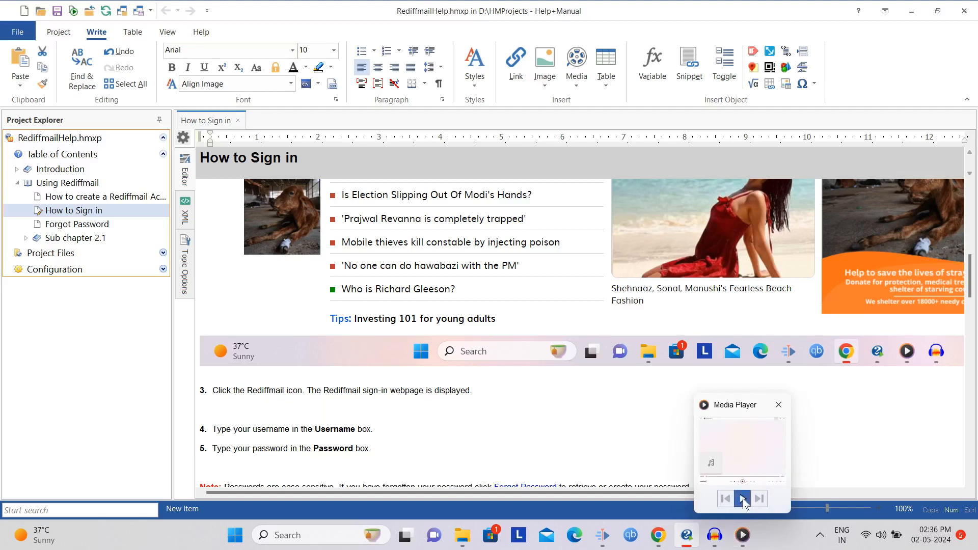
click(544, 84)
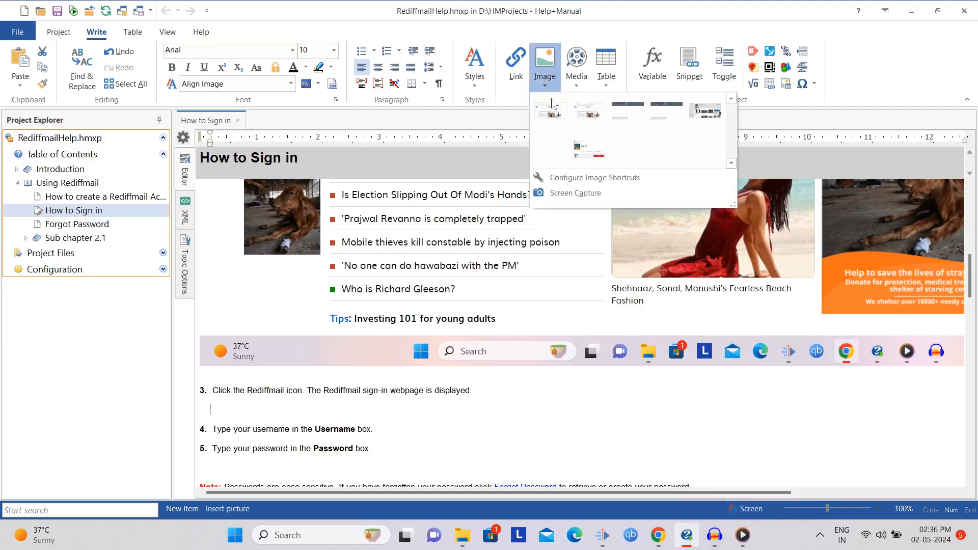
click(575, 194)
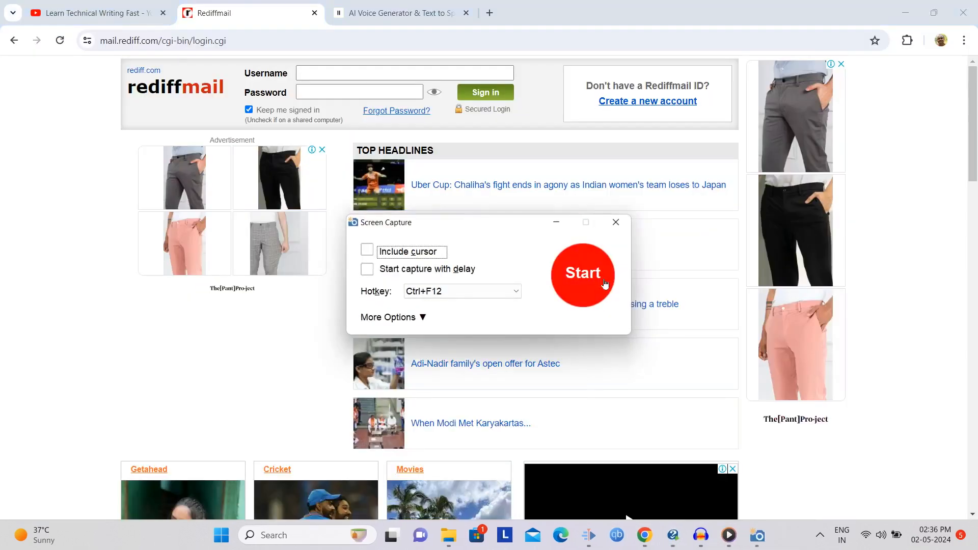
click(586, 278)
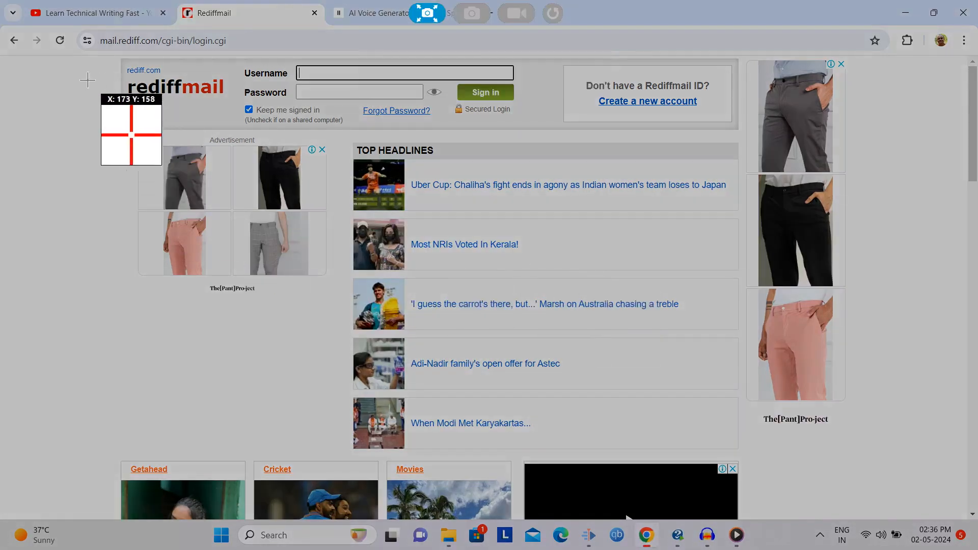
Mark three capture areas: the Rediffmail login form, part of the Top Headlines list and the empty space beneath the advertisement
drag(118, 56, 530, 131)
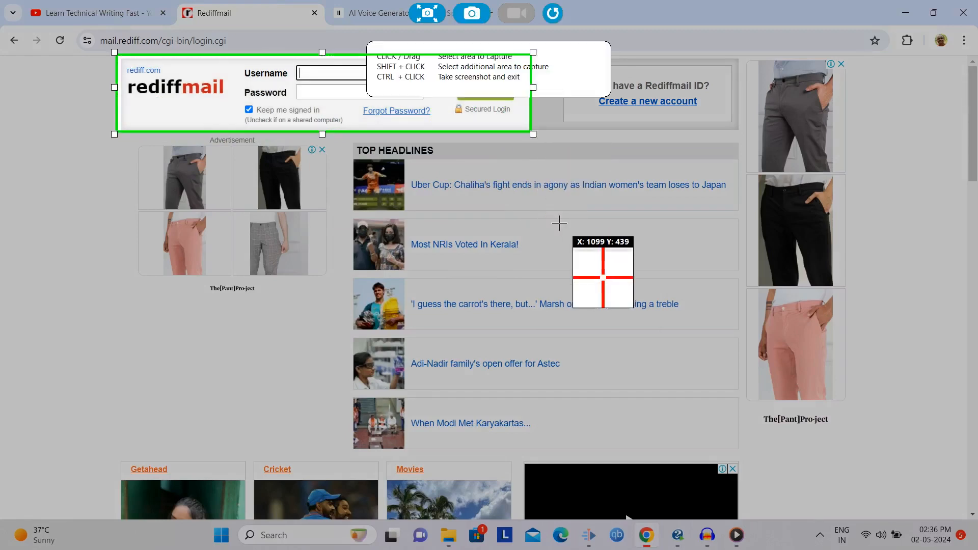
drag(447, 211, 704, 324)
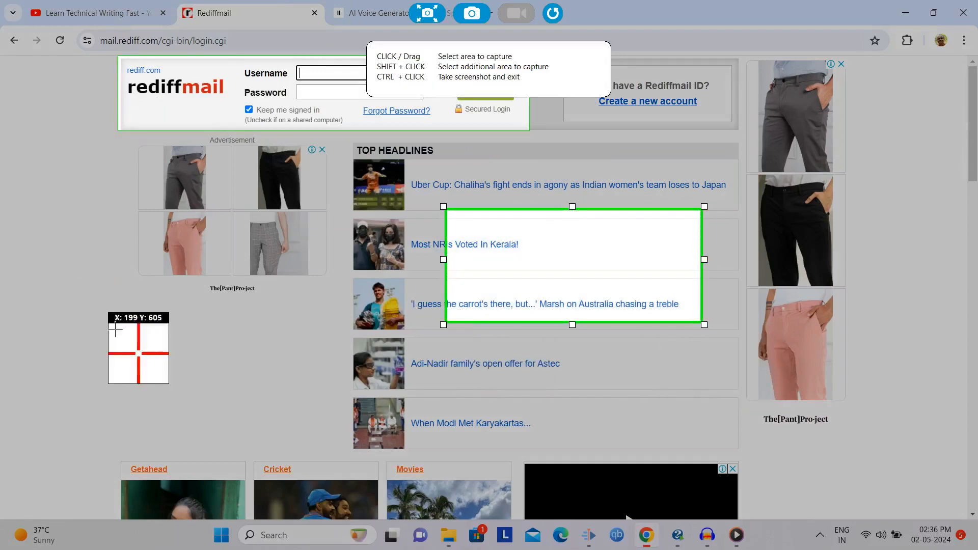
drag(161, 348, 378, 422)
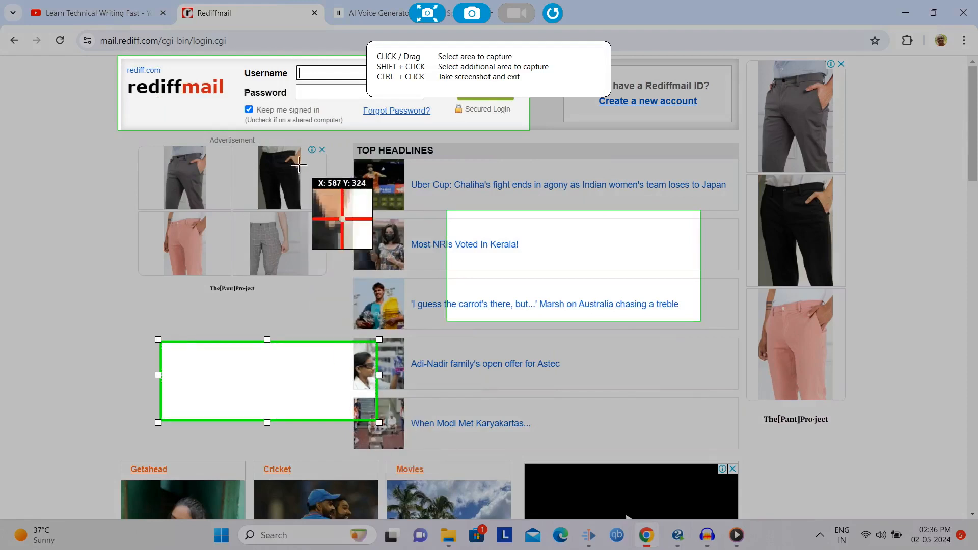
Adjust the top edge of the login form area, and make the headlines and empty-space areas active in turn
click(203, 86)
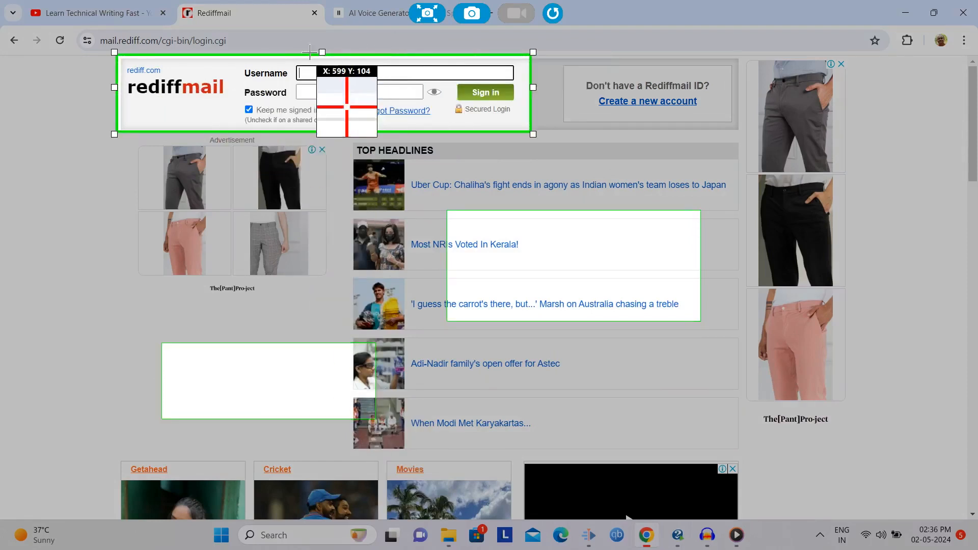
drag(321, 52, 322, 54)
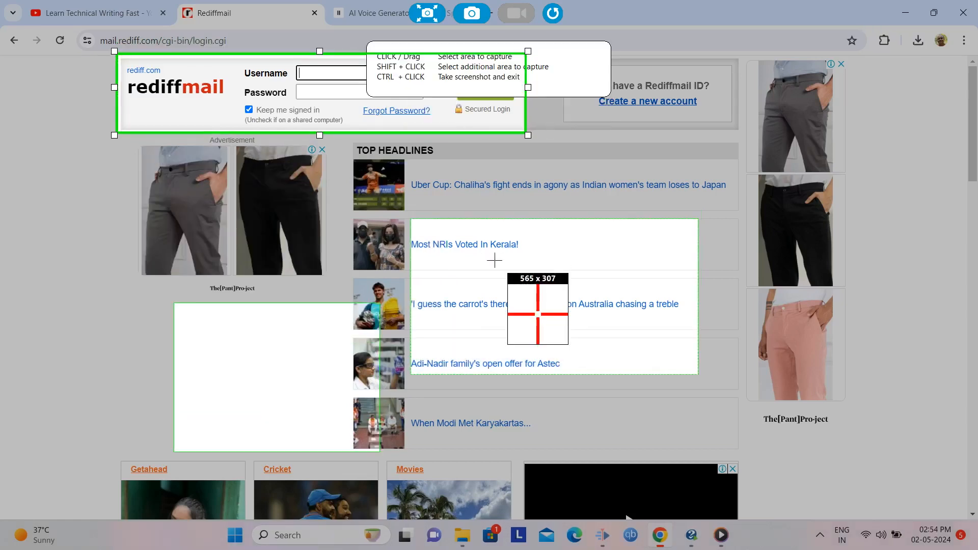
click(494, 260)
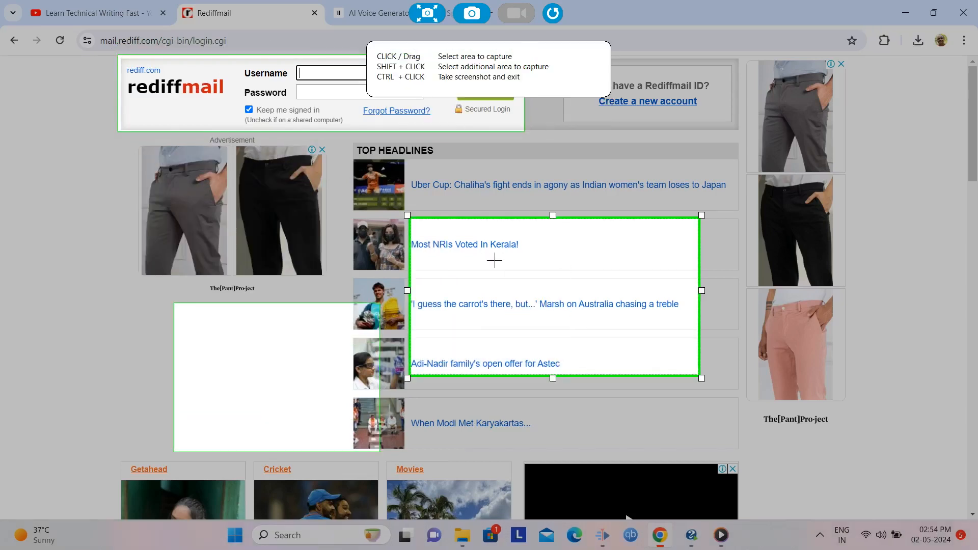
click(246, 352)
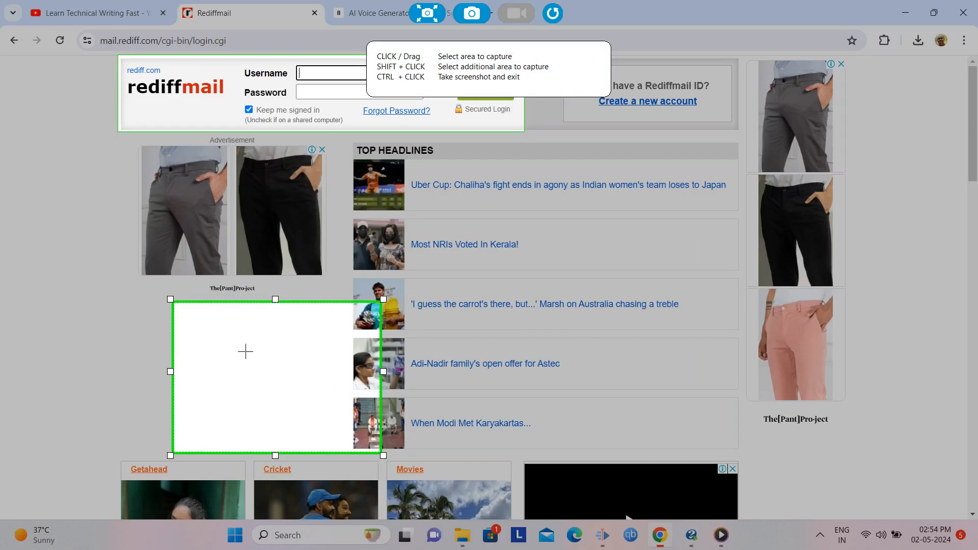
Take the area capture and enter a new file name for it in the RediffmailImages folder
click(245, 351)
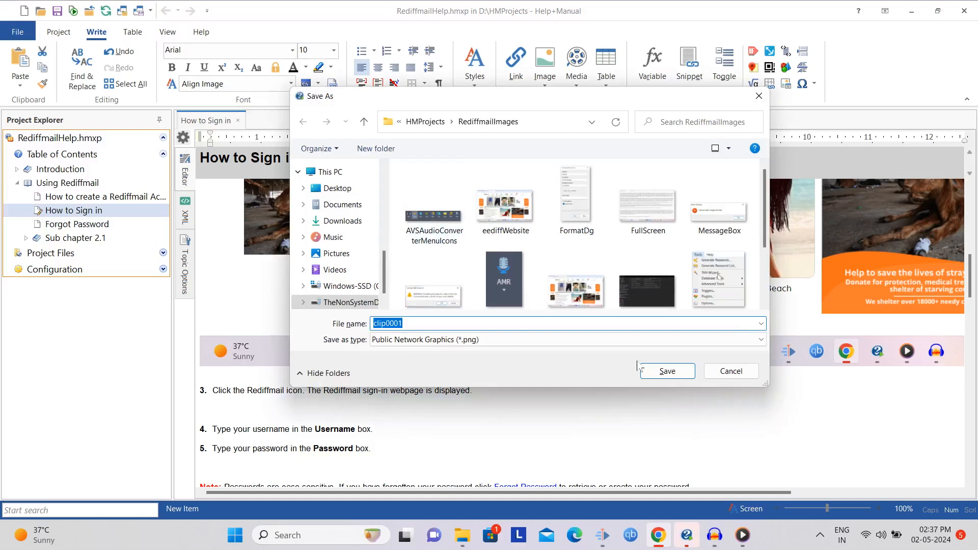
text(refiffma)
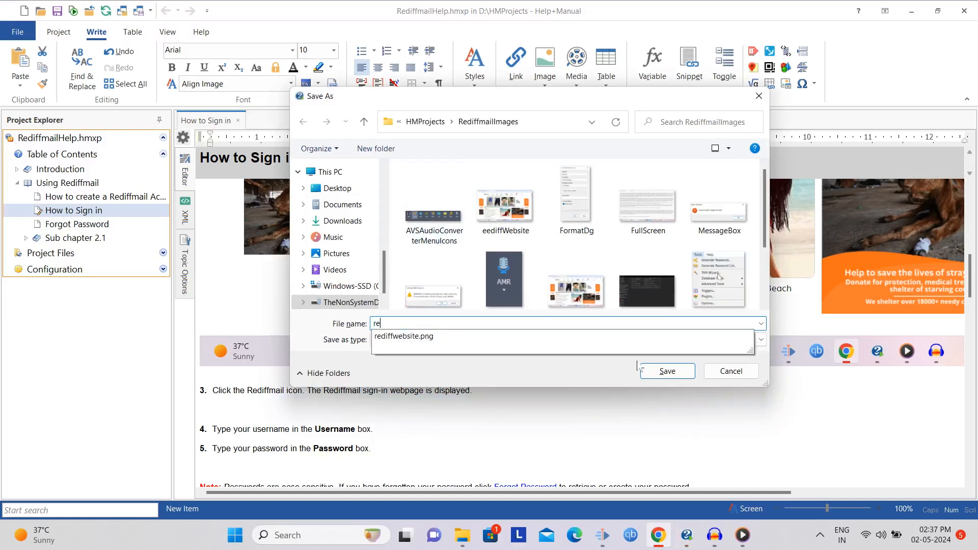